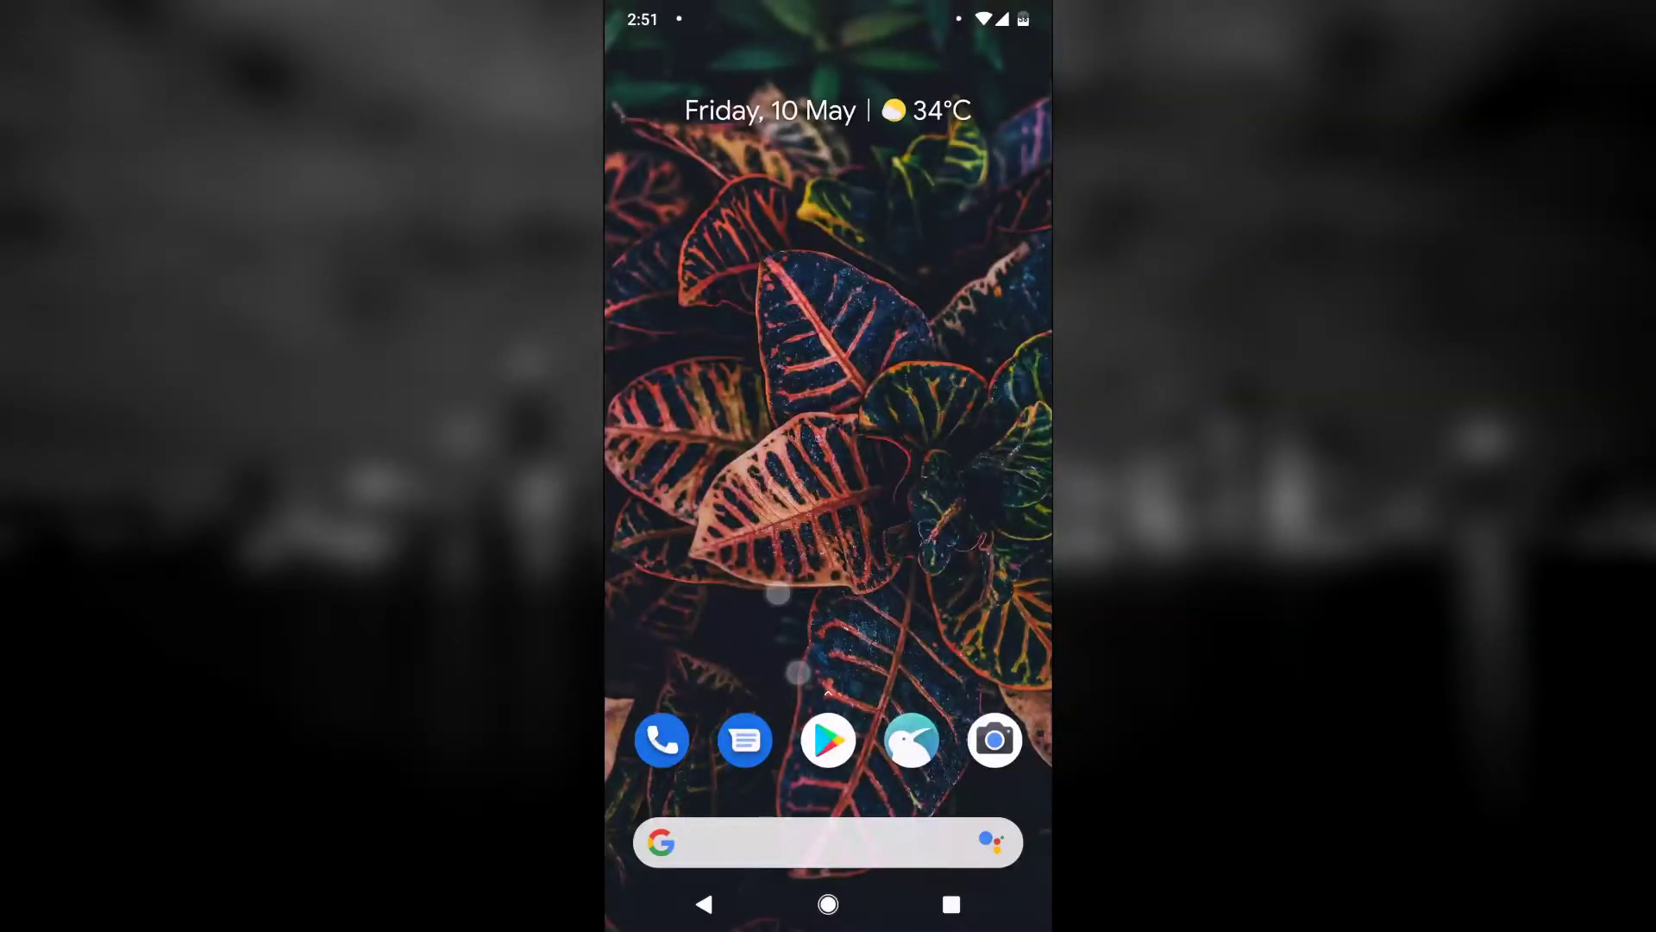
- Launch Chrome from the app drawer
drag(799, 671, 777, 323)
drag(829, 703, 665, 268)
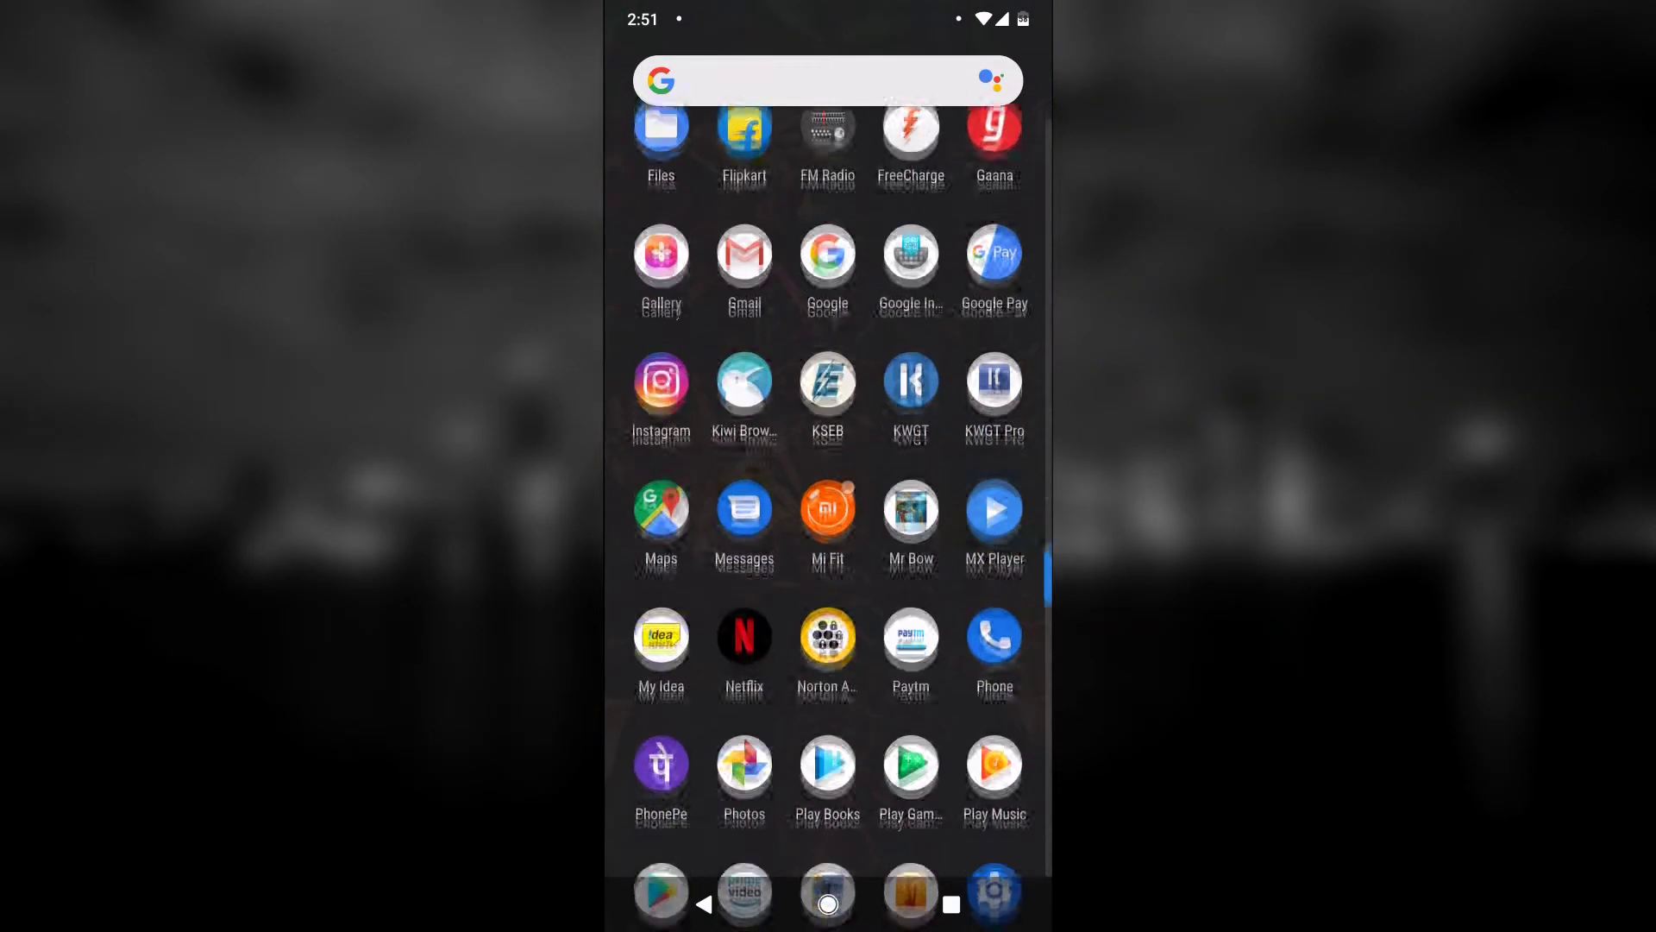
scroll(829, 492, up, 5)
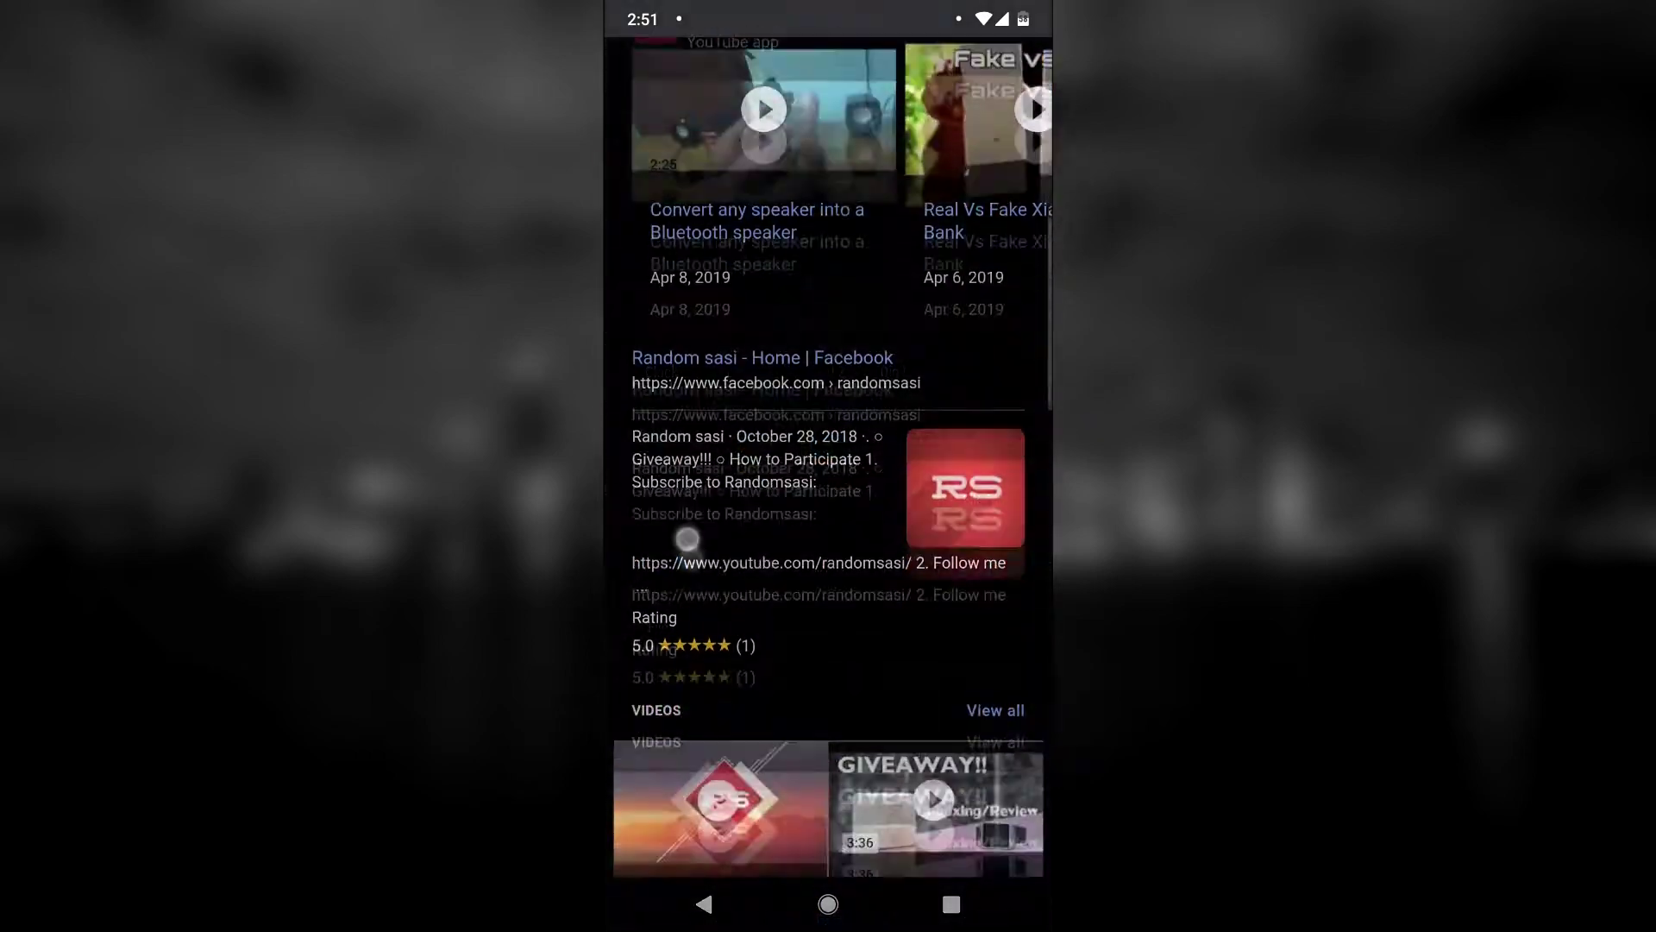
drag(687, 539, 623, 197)
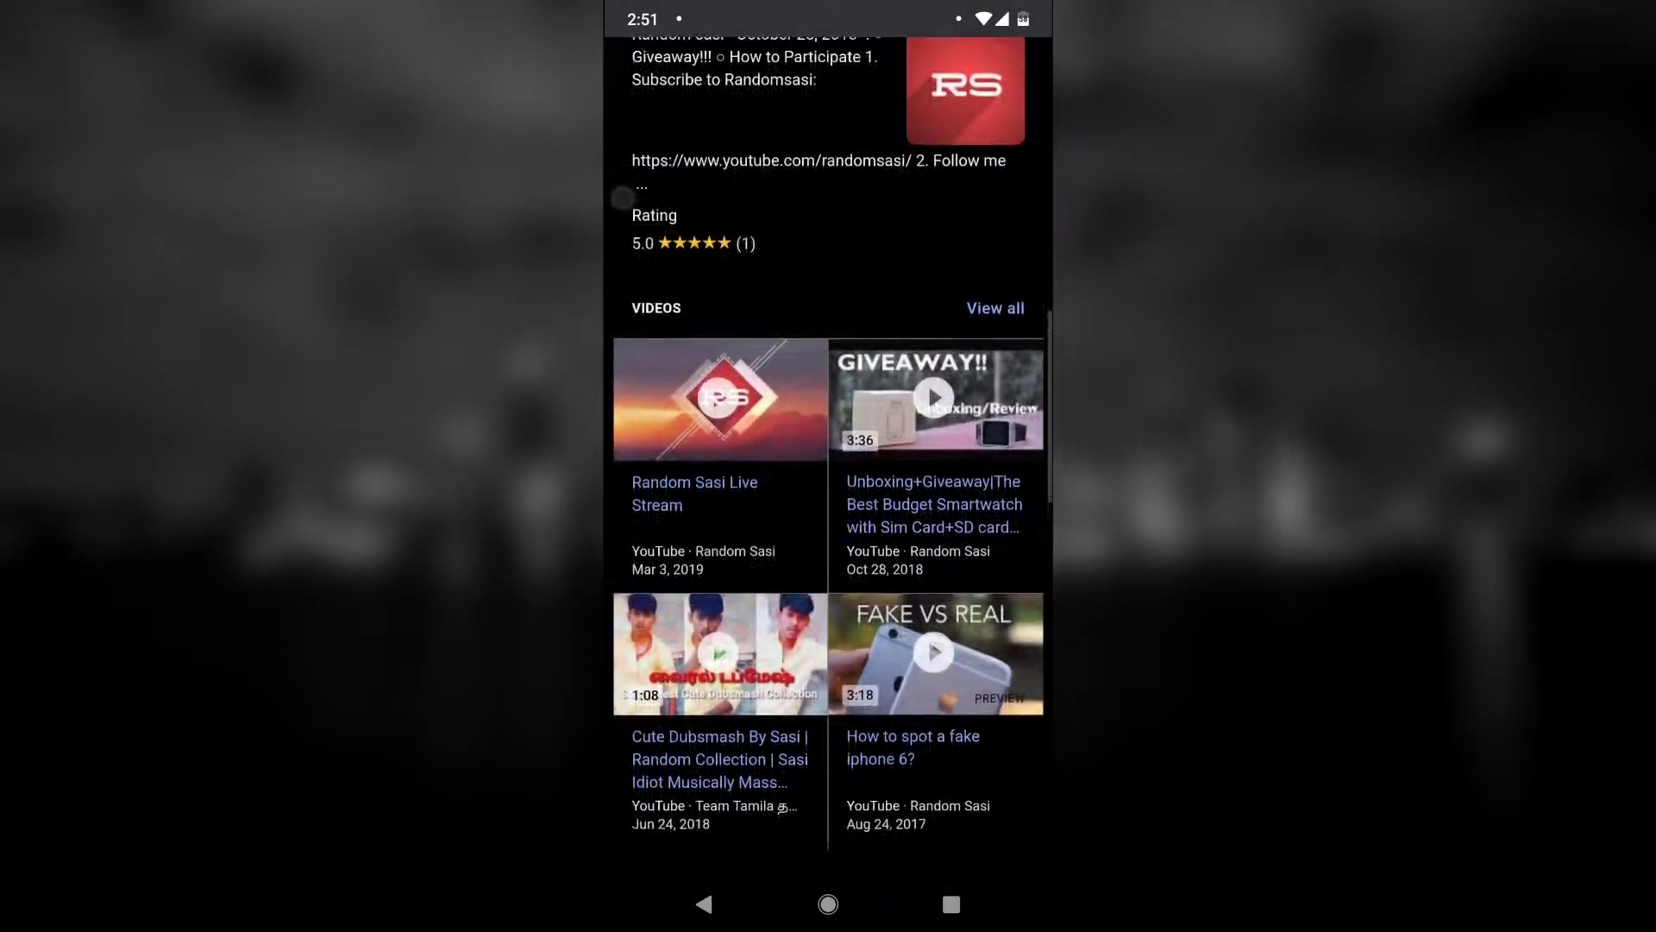
scroll(829, 518, down, 5)
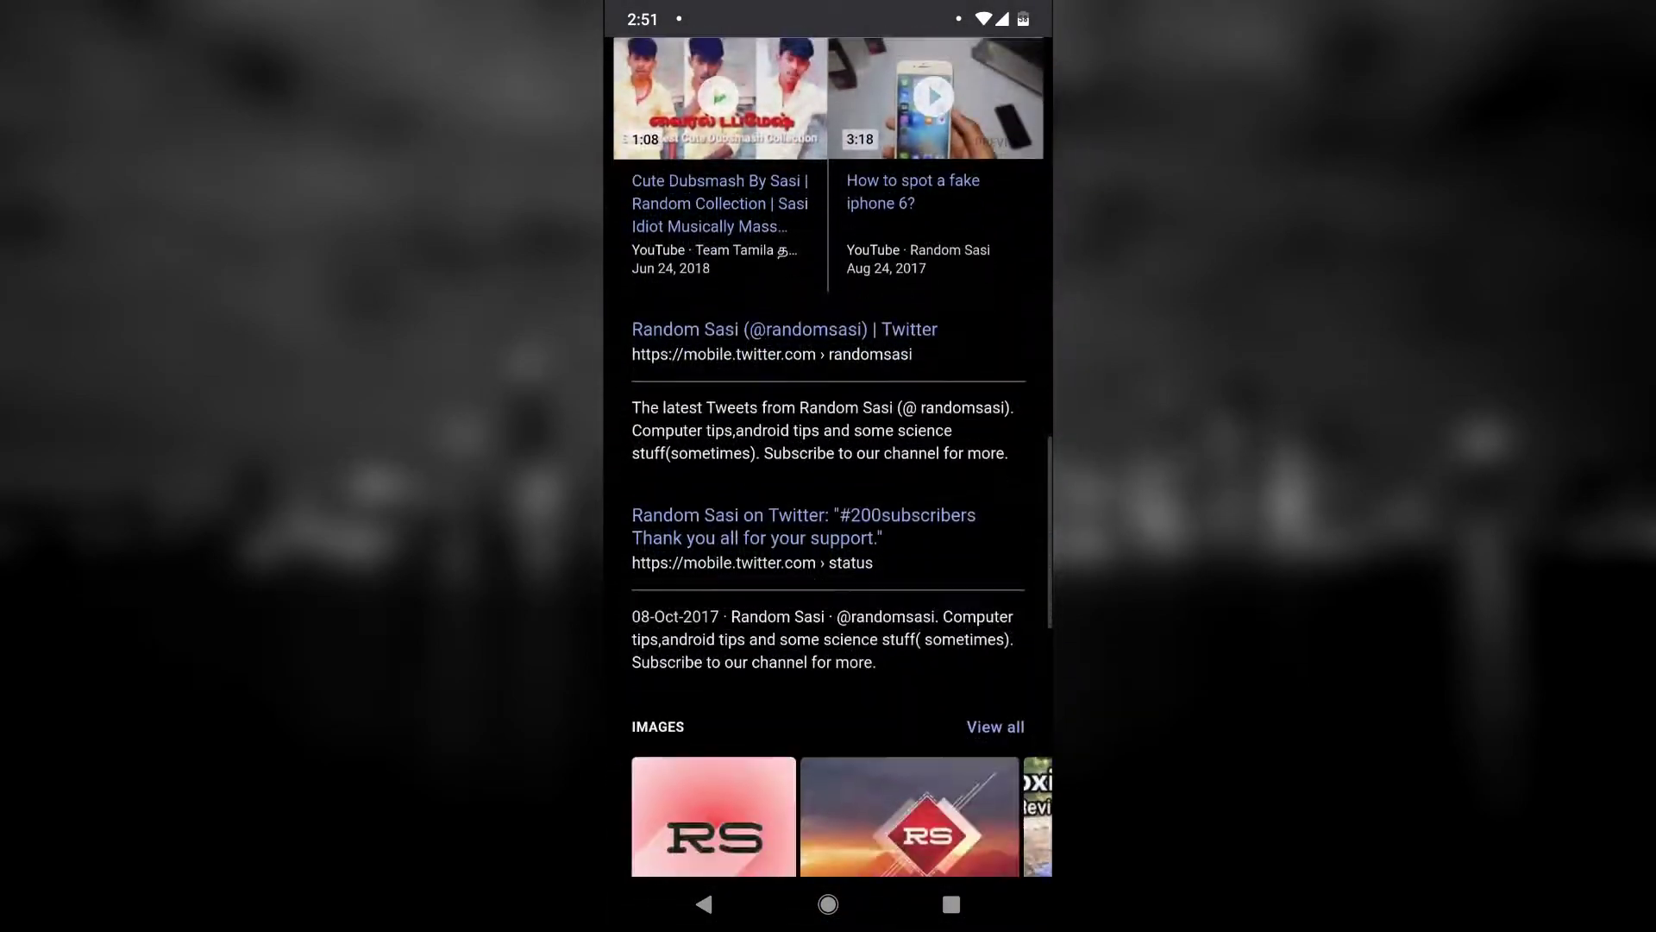
mouse_move(659, 591)
mouse_down()
mouse_move(665, 359)
mouse_move(638, 184)
mouse_move(617, 580)
mouse_up()
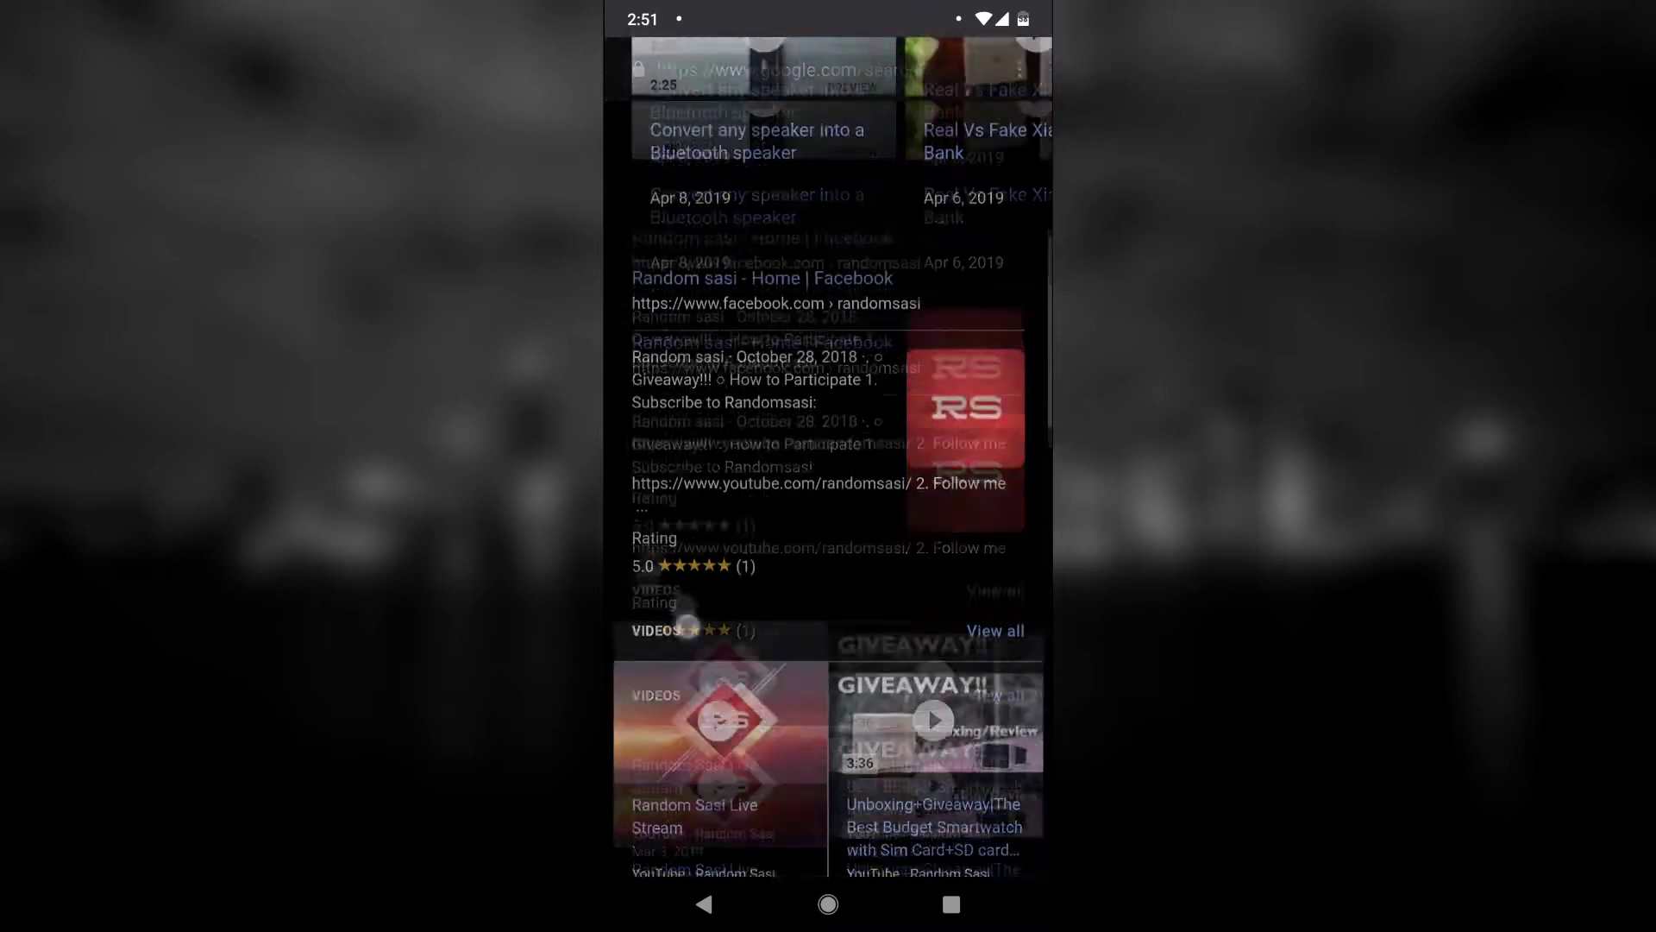
mouse_move(690, 627)
mouse_down()
mouse_move(633, 448)
mouse_move(622, 140)
mouse_move(621, 168)
mouse_up()
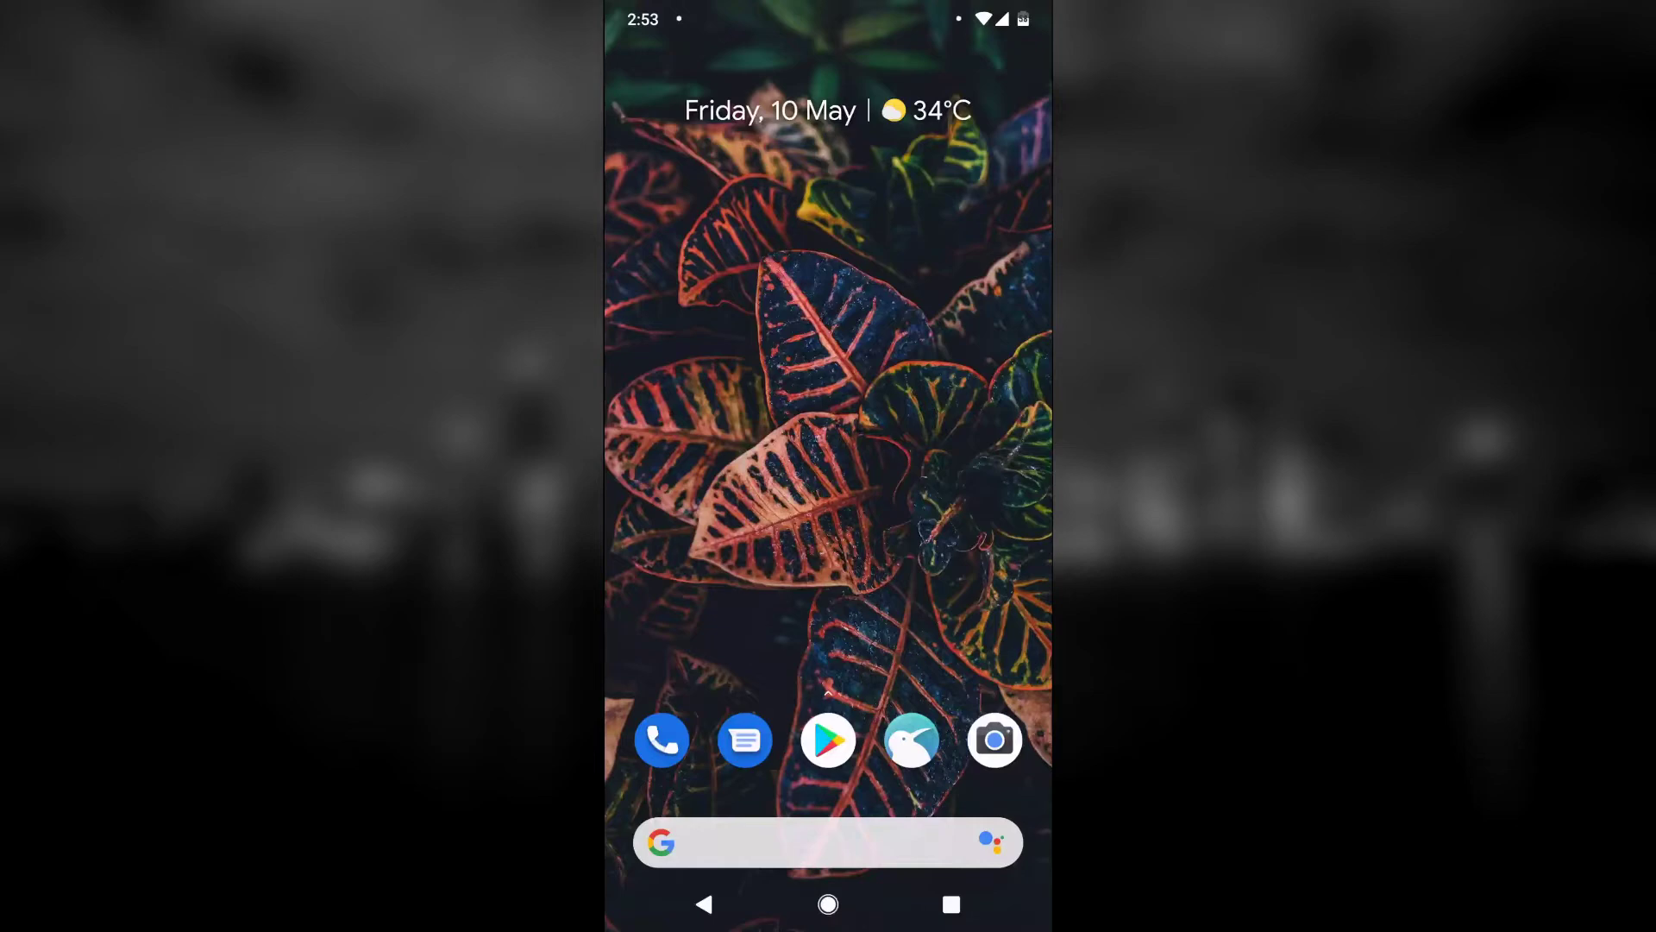
drag(828, 726, 828, 324)
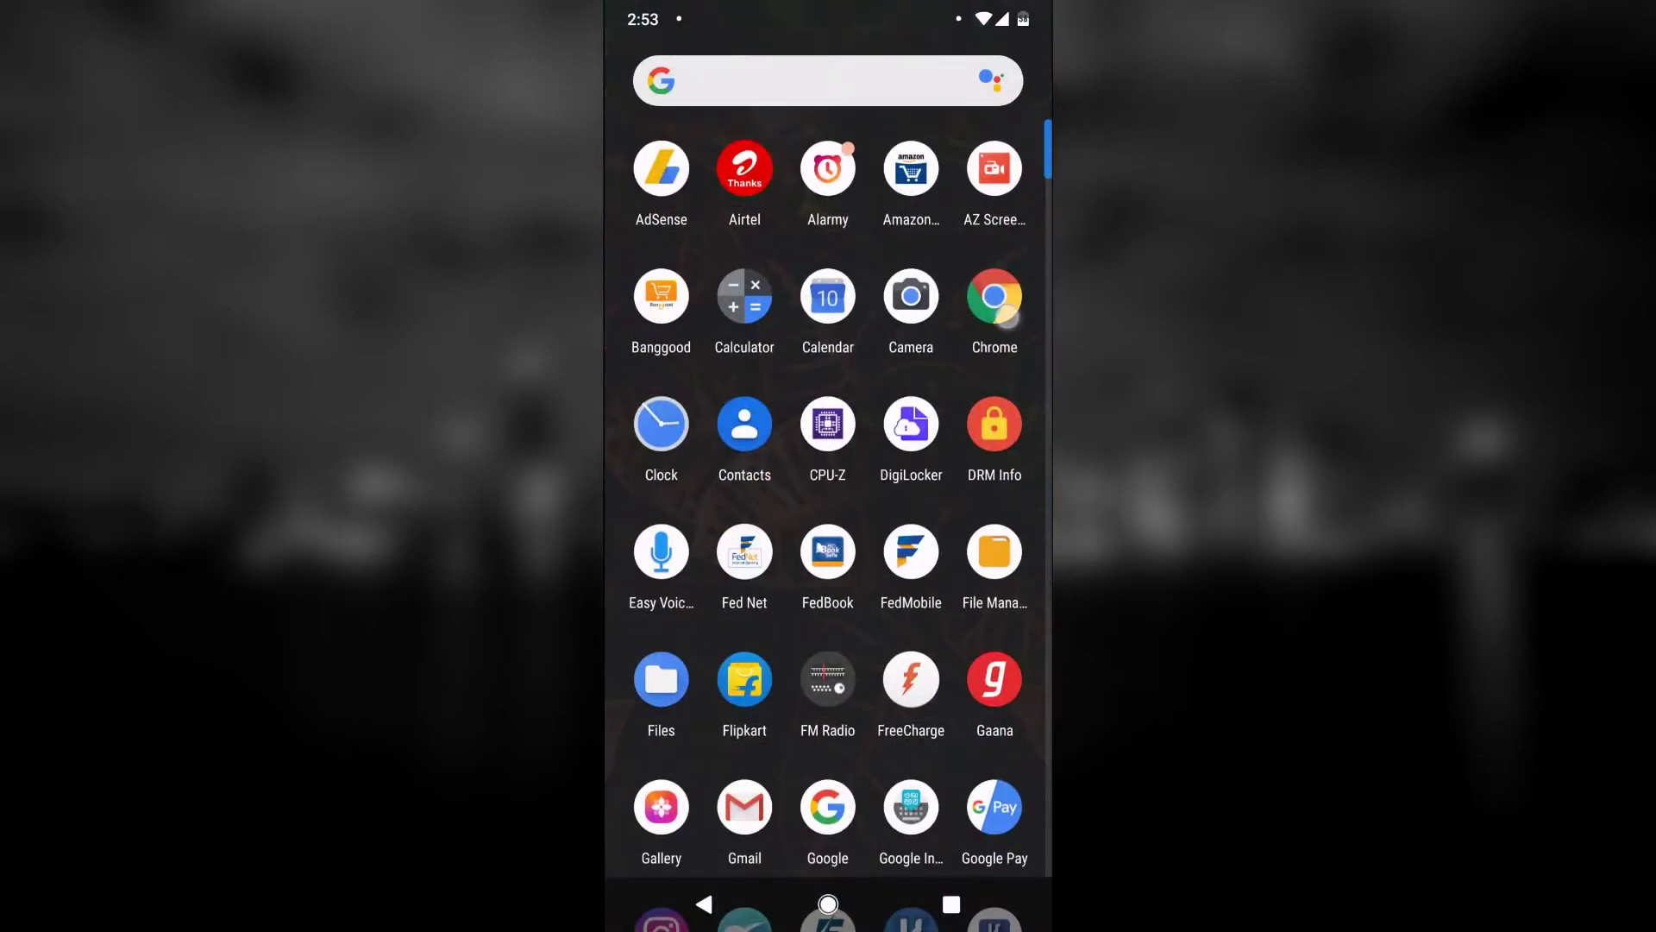
click(994, 296)
- Enter chrome://flags in the address bar and load the flags page
click(747, 299)
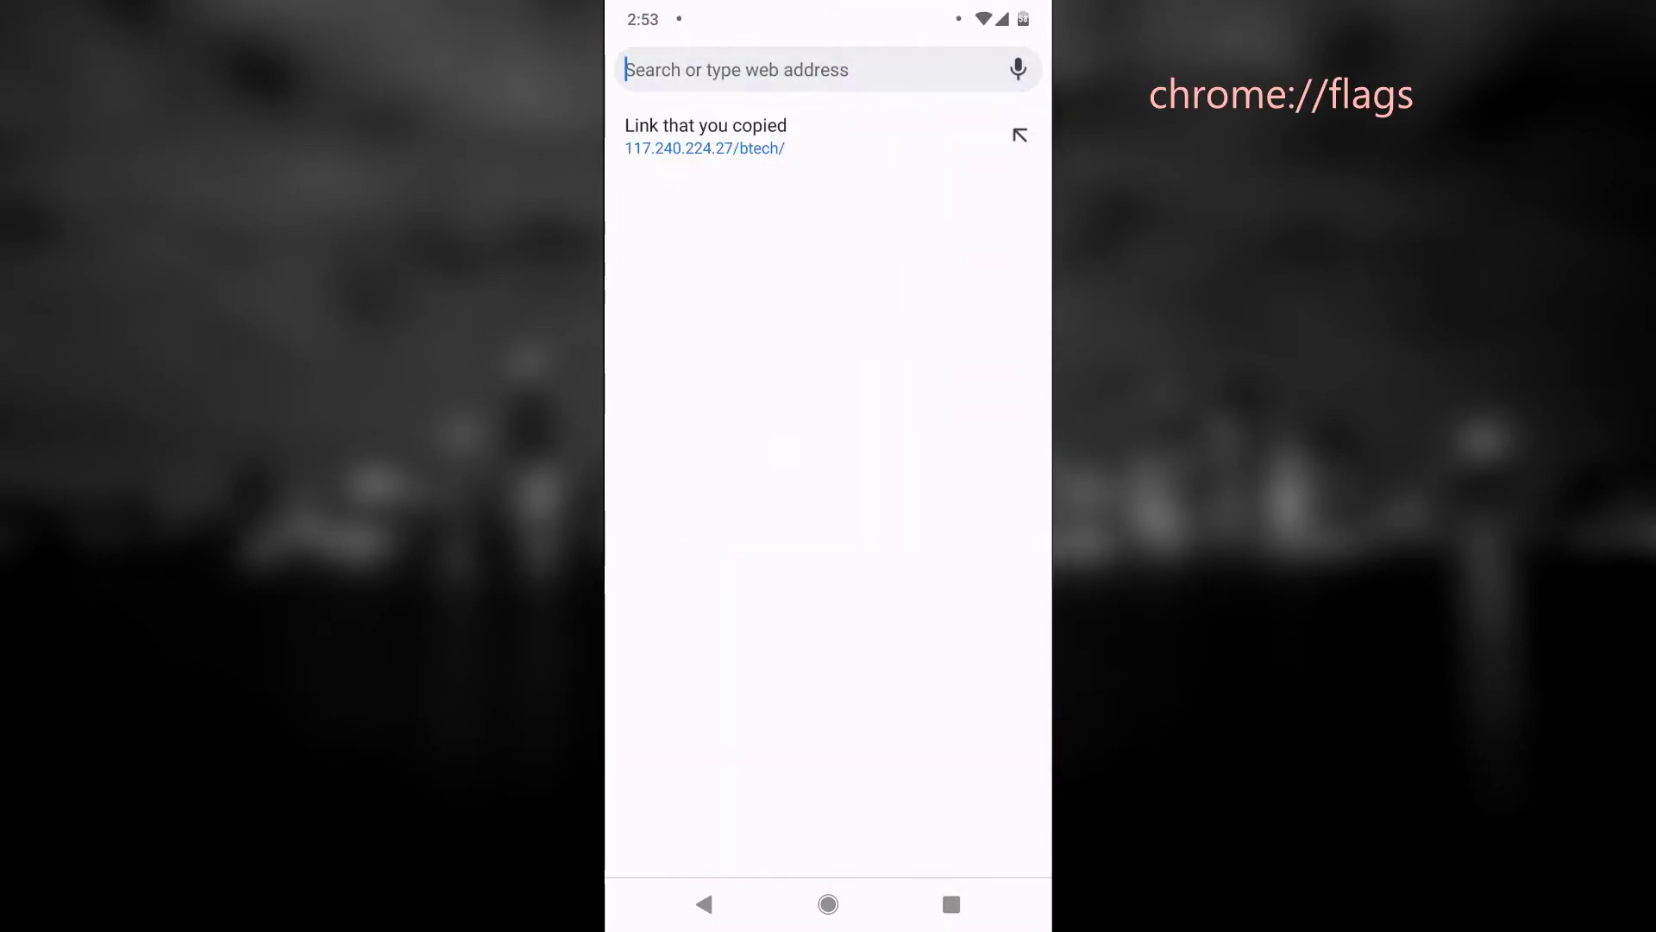
text(chro)
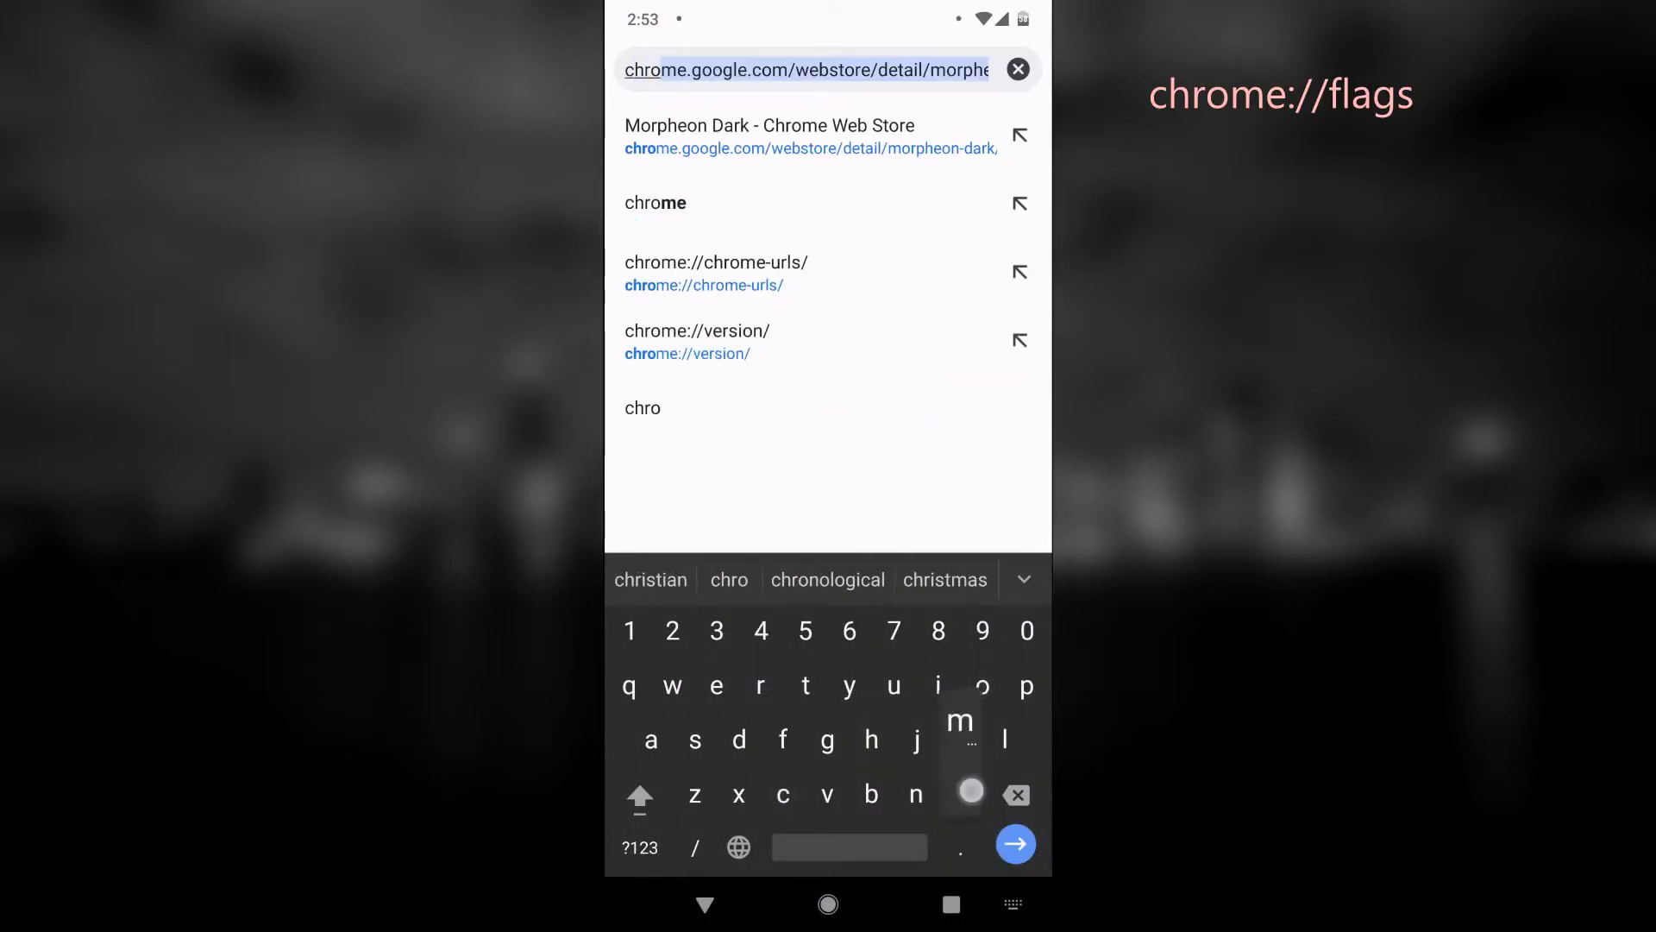
text(mee)
key(BackSpace)
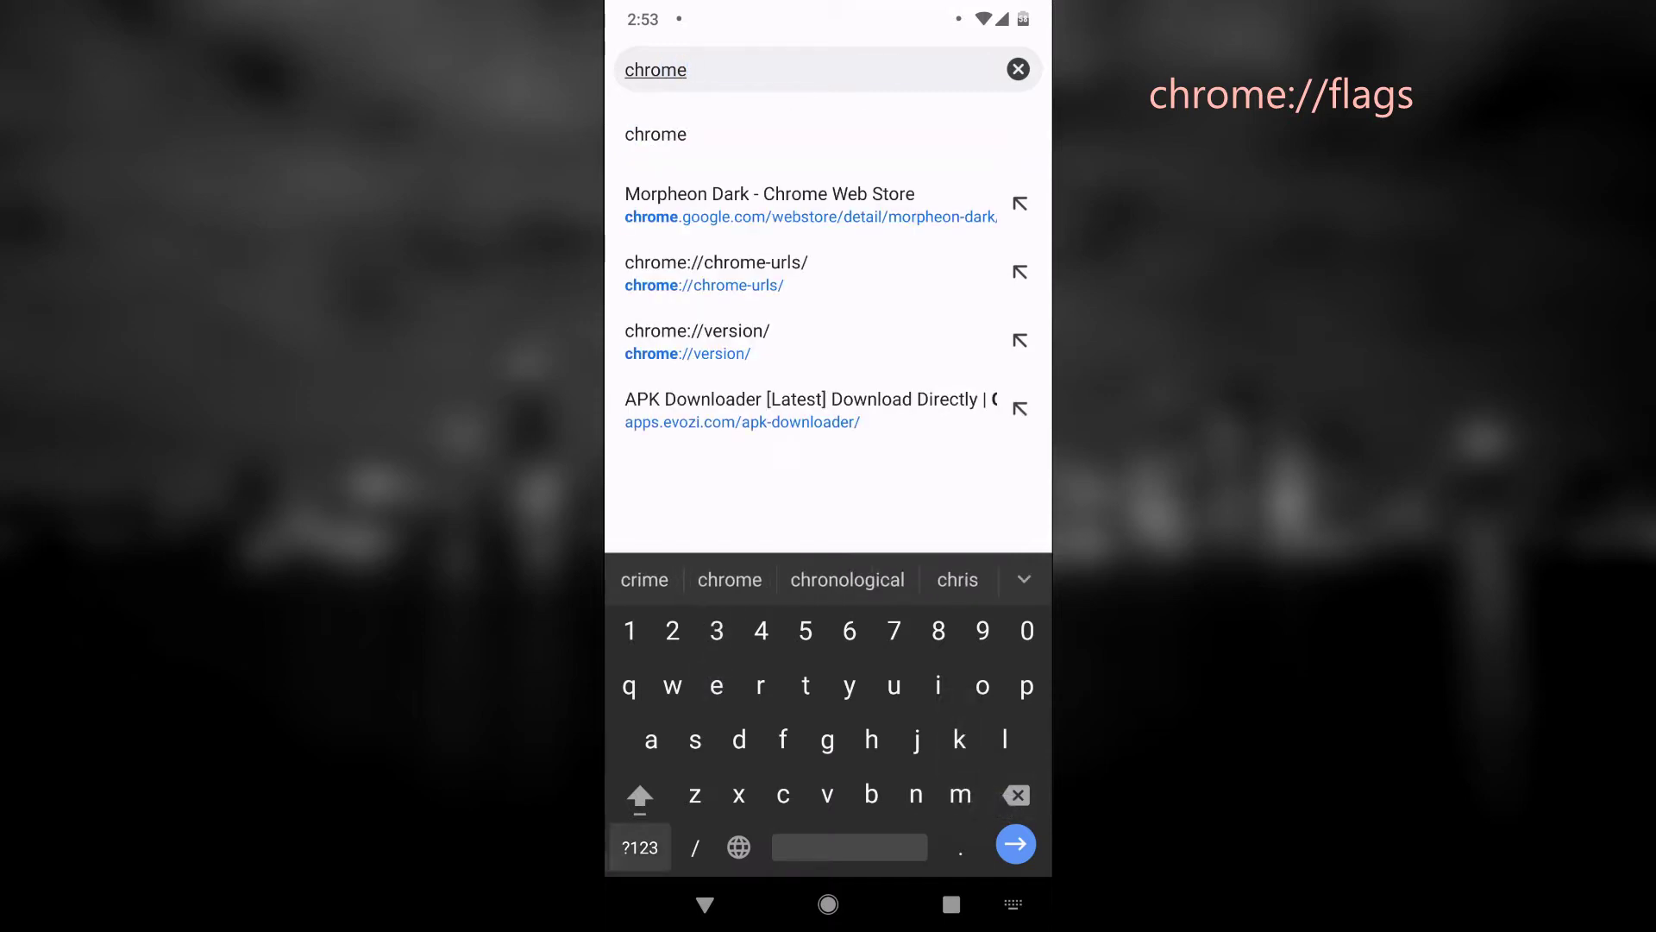
click(640, 848)
text(f)
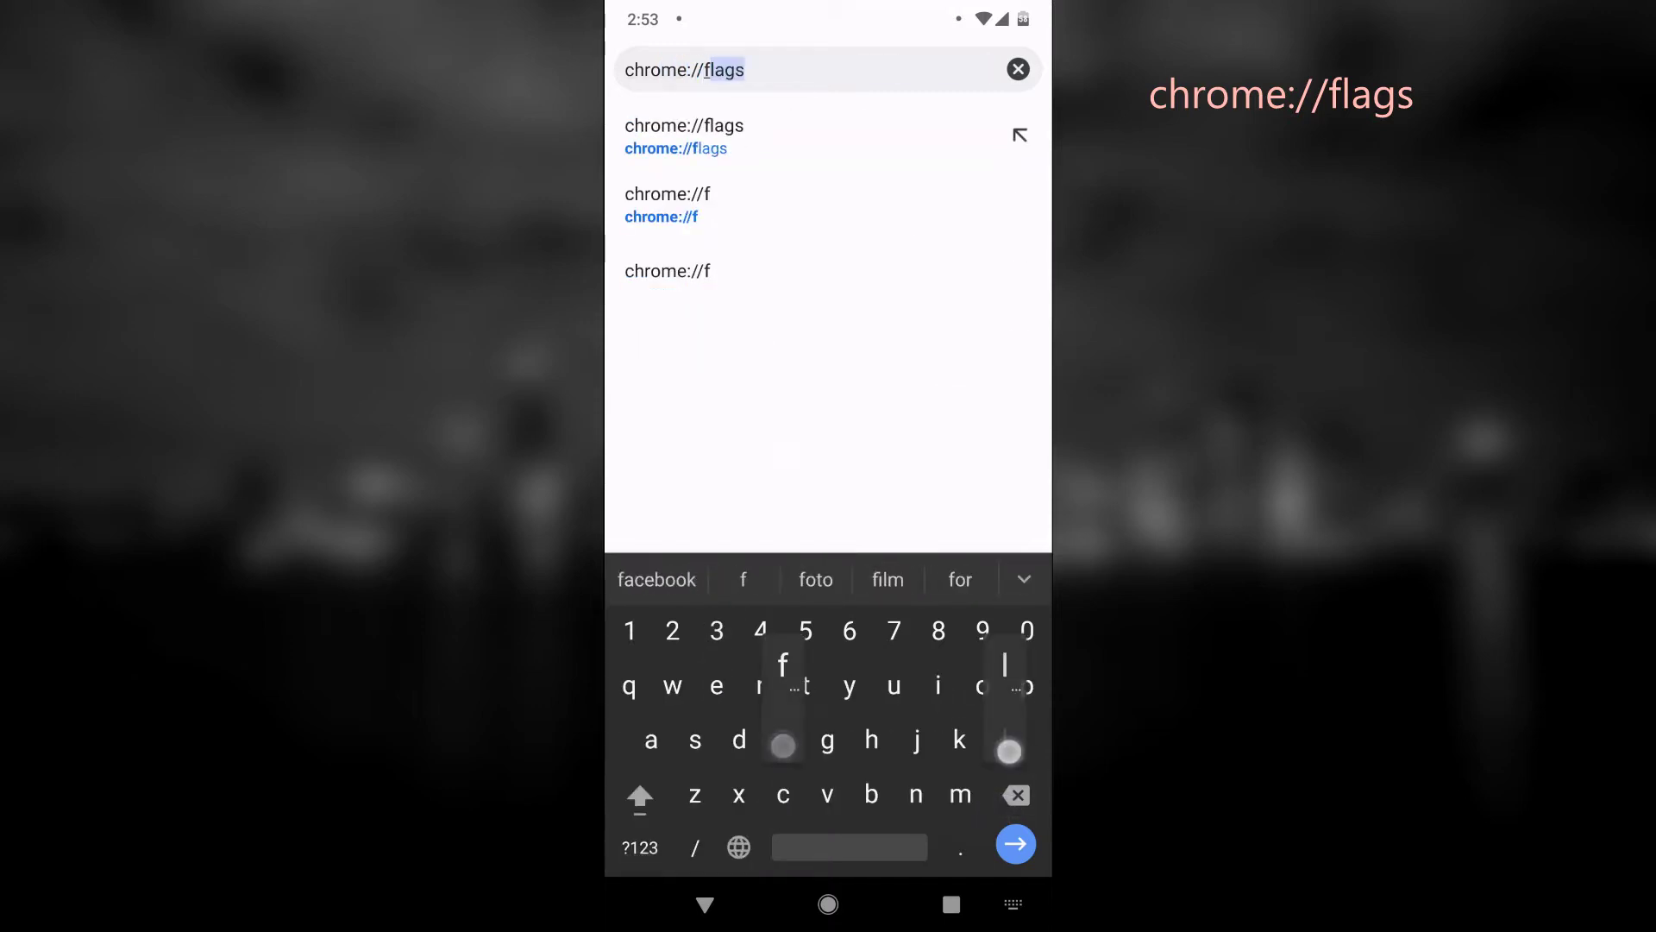
text(lags)
click(1015, 844)
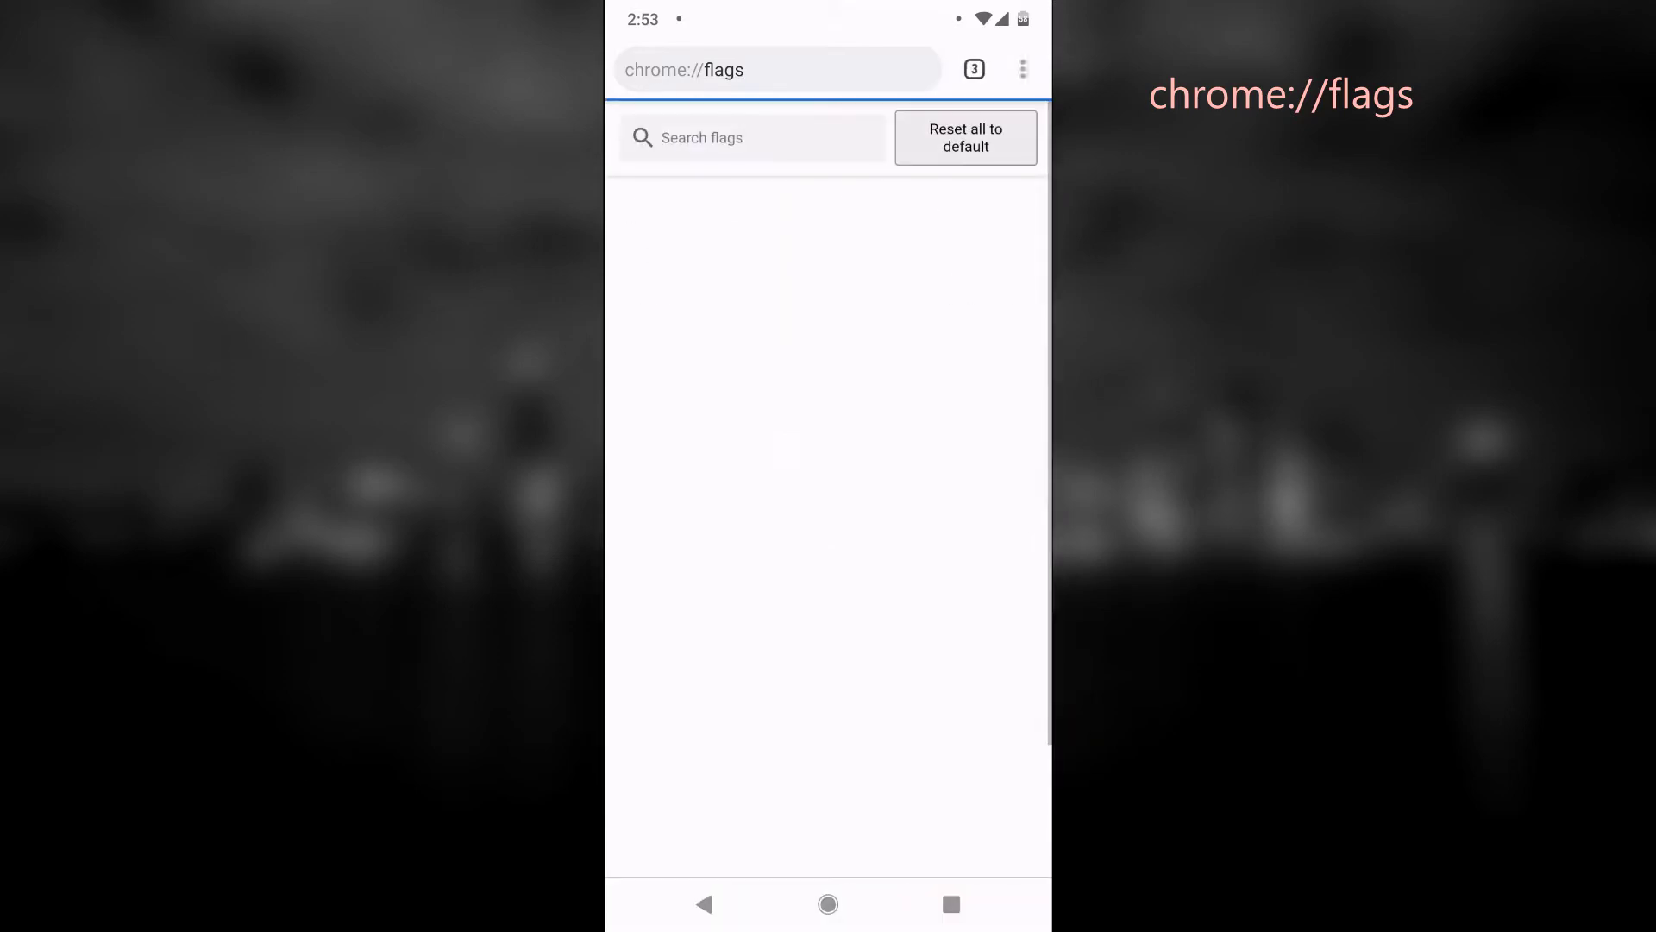
- Search the flags for 'Dark' and set web contents dark mode to Enabled
click(751, 138)
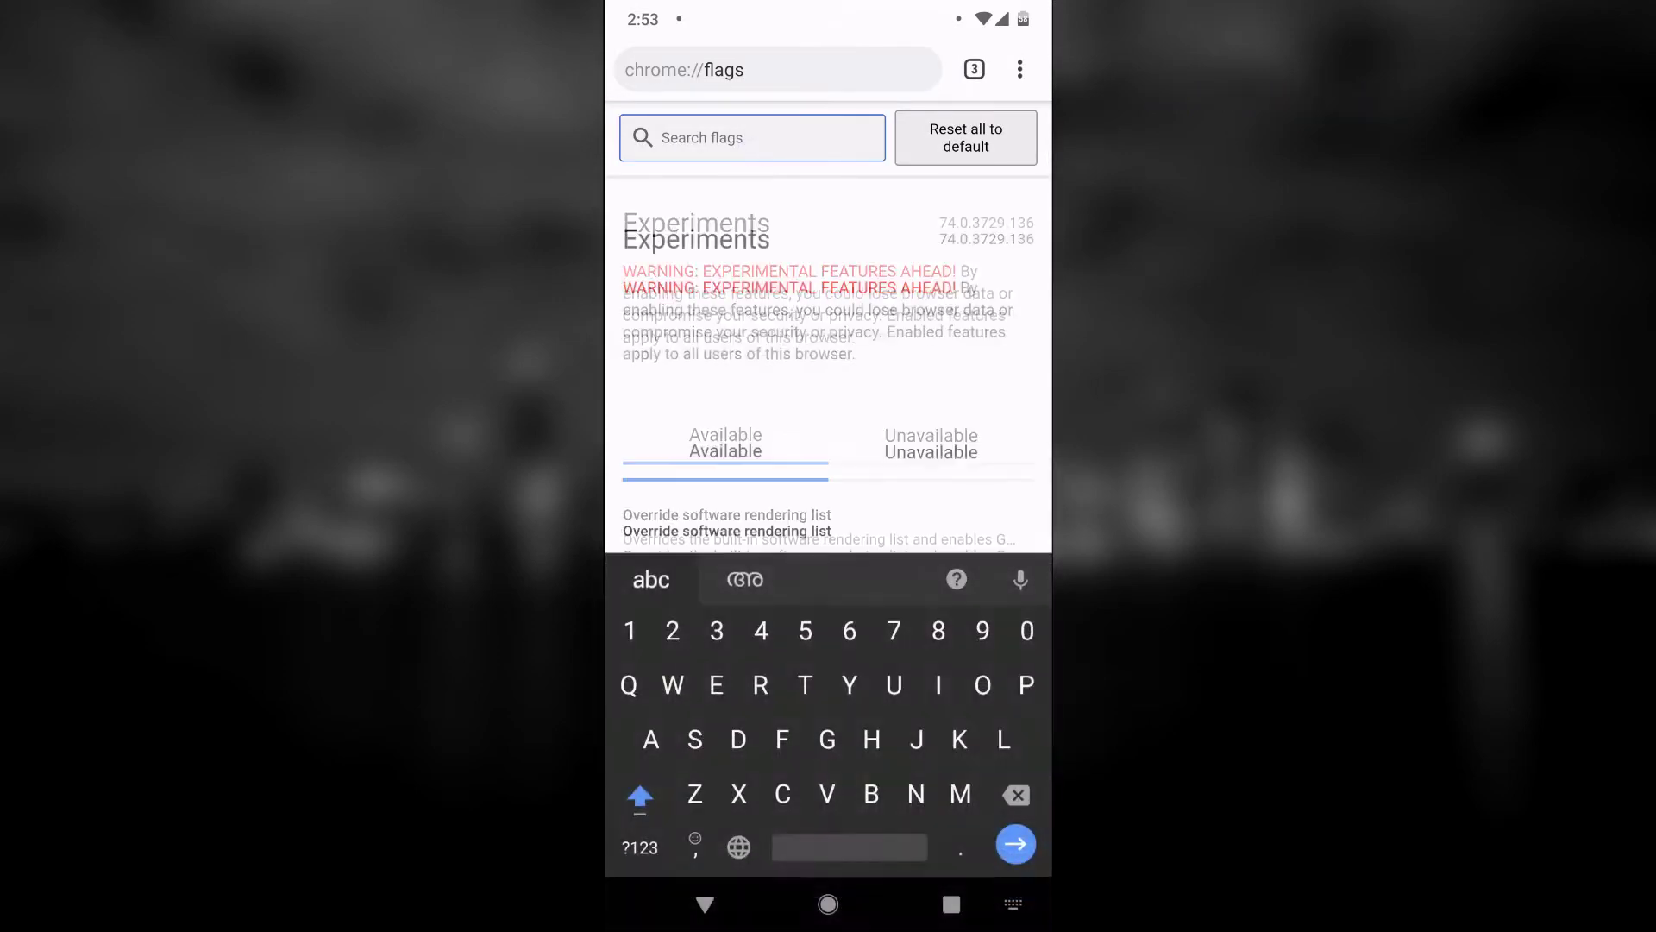
text(Dark)
click(1016, 844)
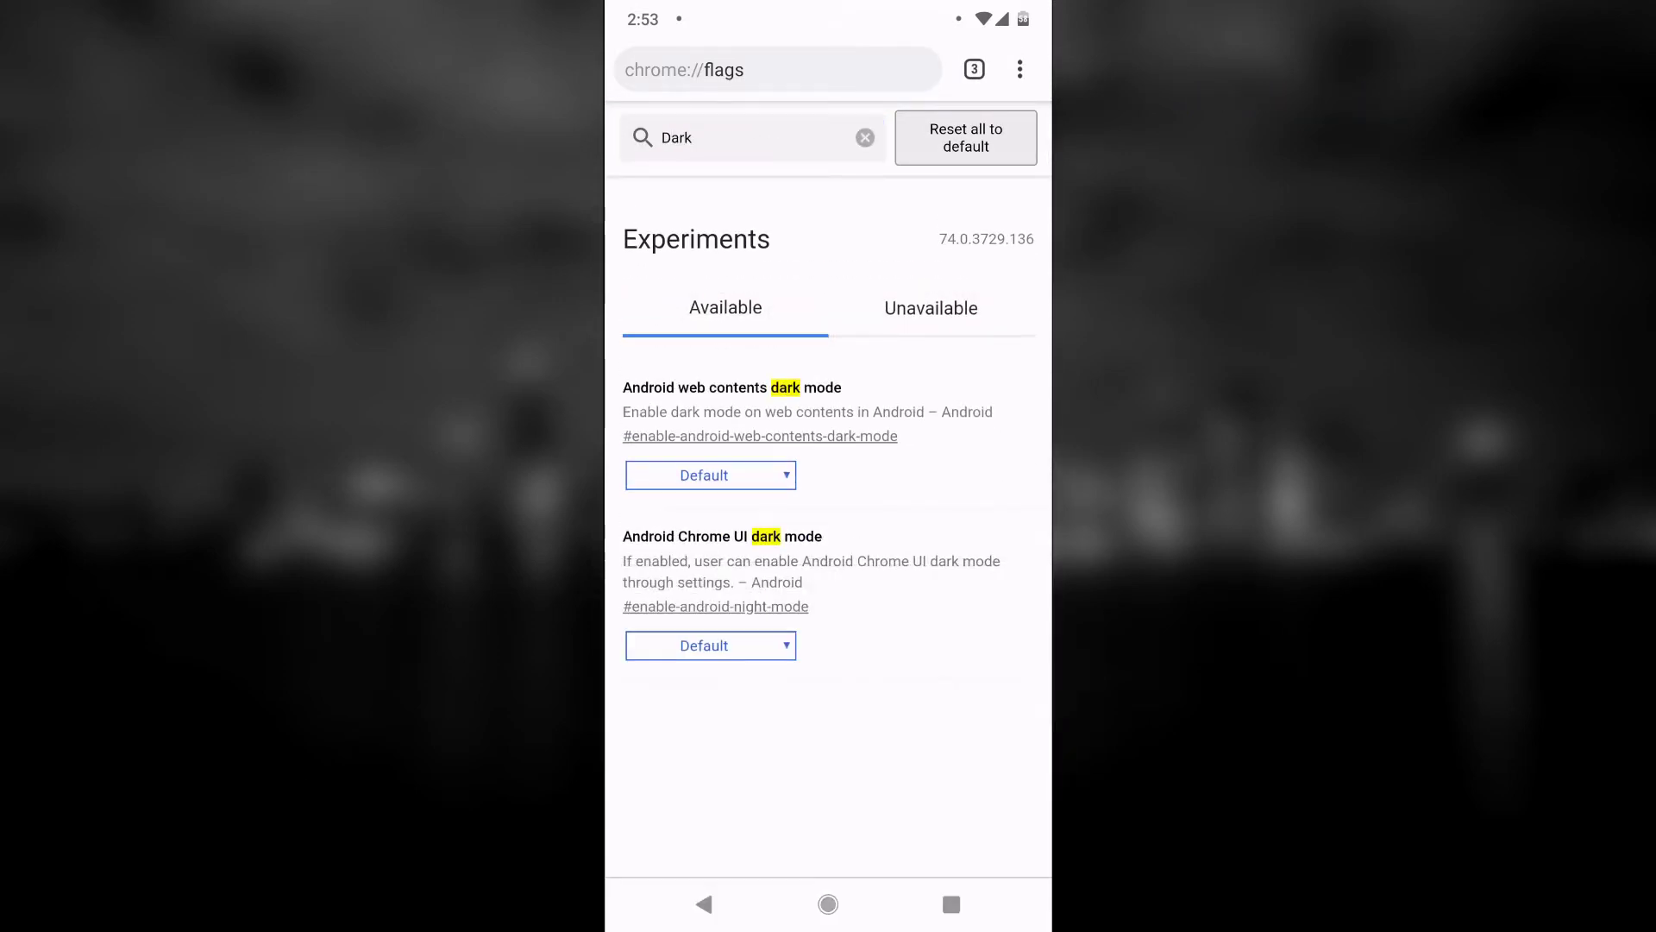
click(671, 479)
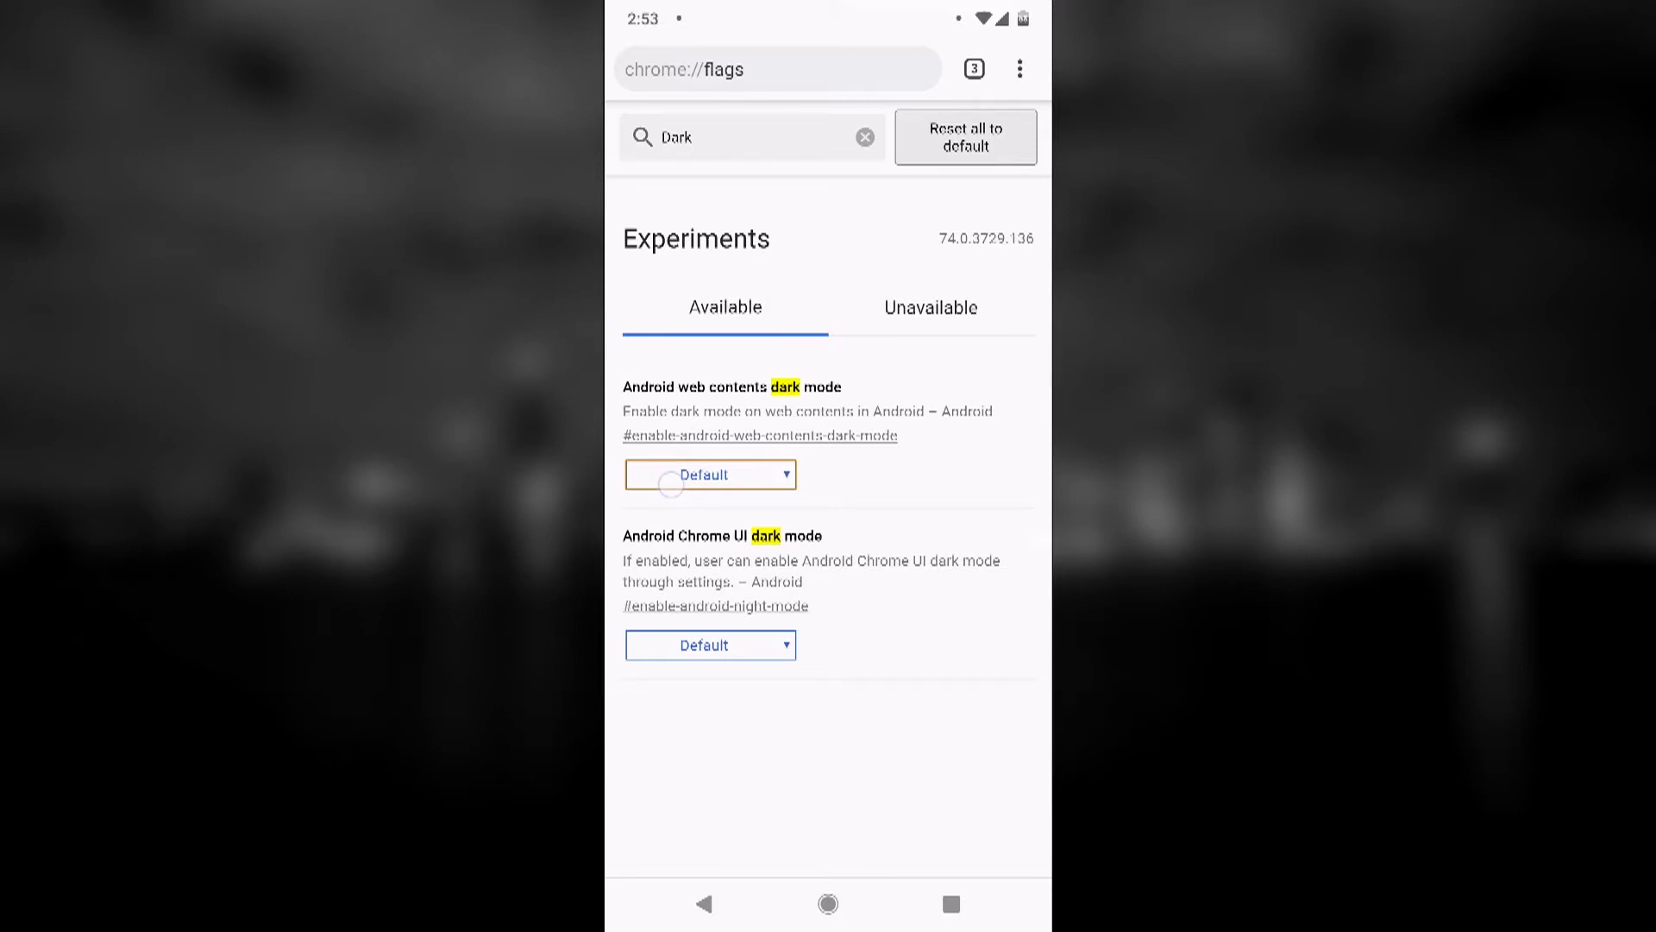
click(684, 459)
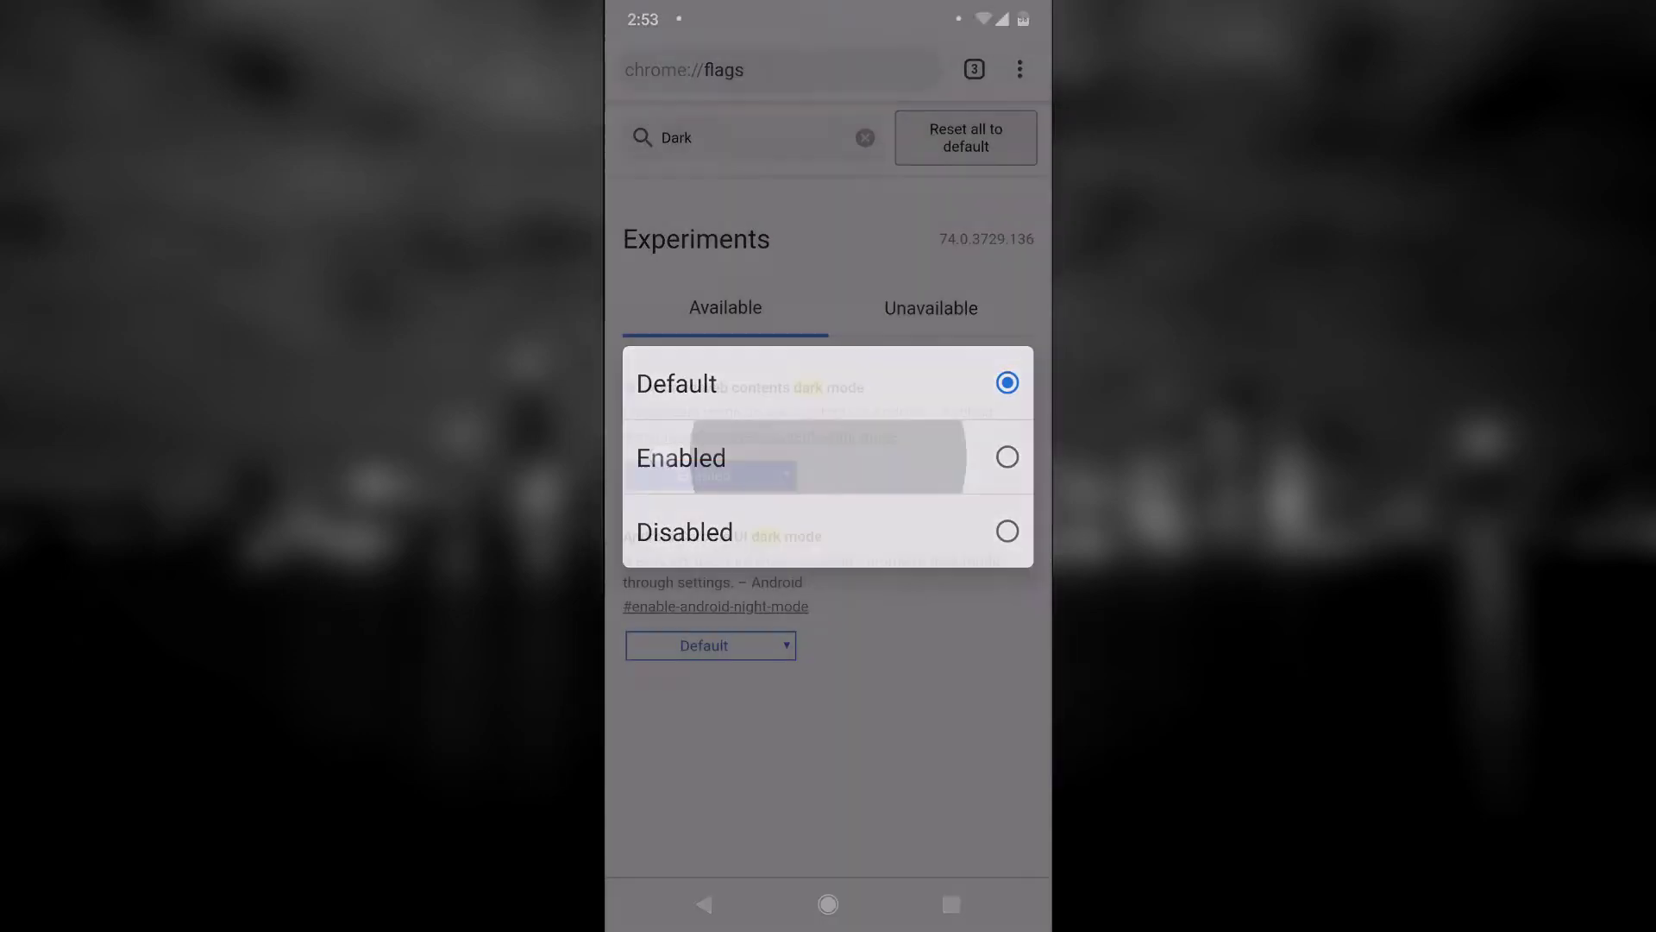
- Set the Chrome UI dark mode flag to Enabled and relaunch Chrome
click(667, 645)
click(668, 460)
mouse_move(919, 525)
mouse_down()
mouse_move(971, 406)
mouse_move(890, 560)
mouse_up()
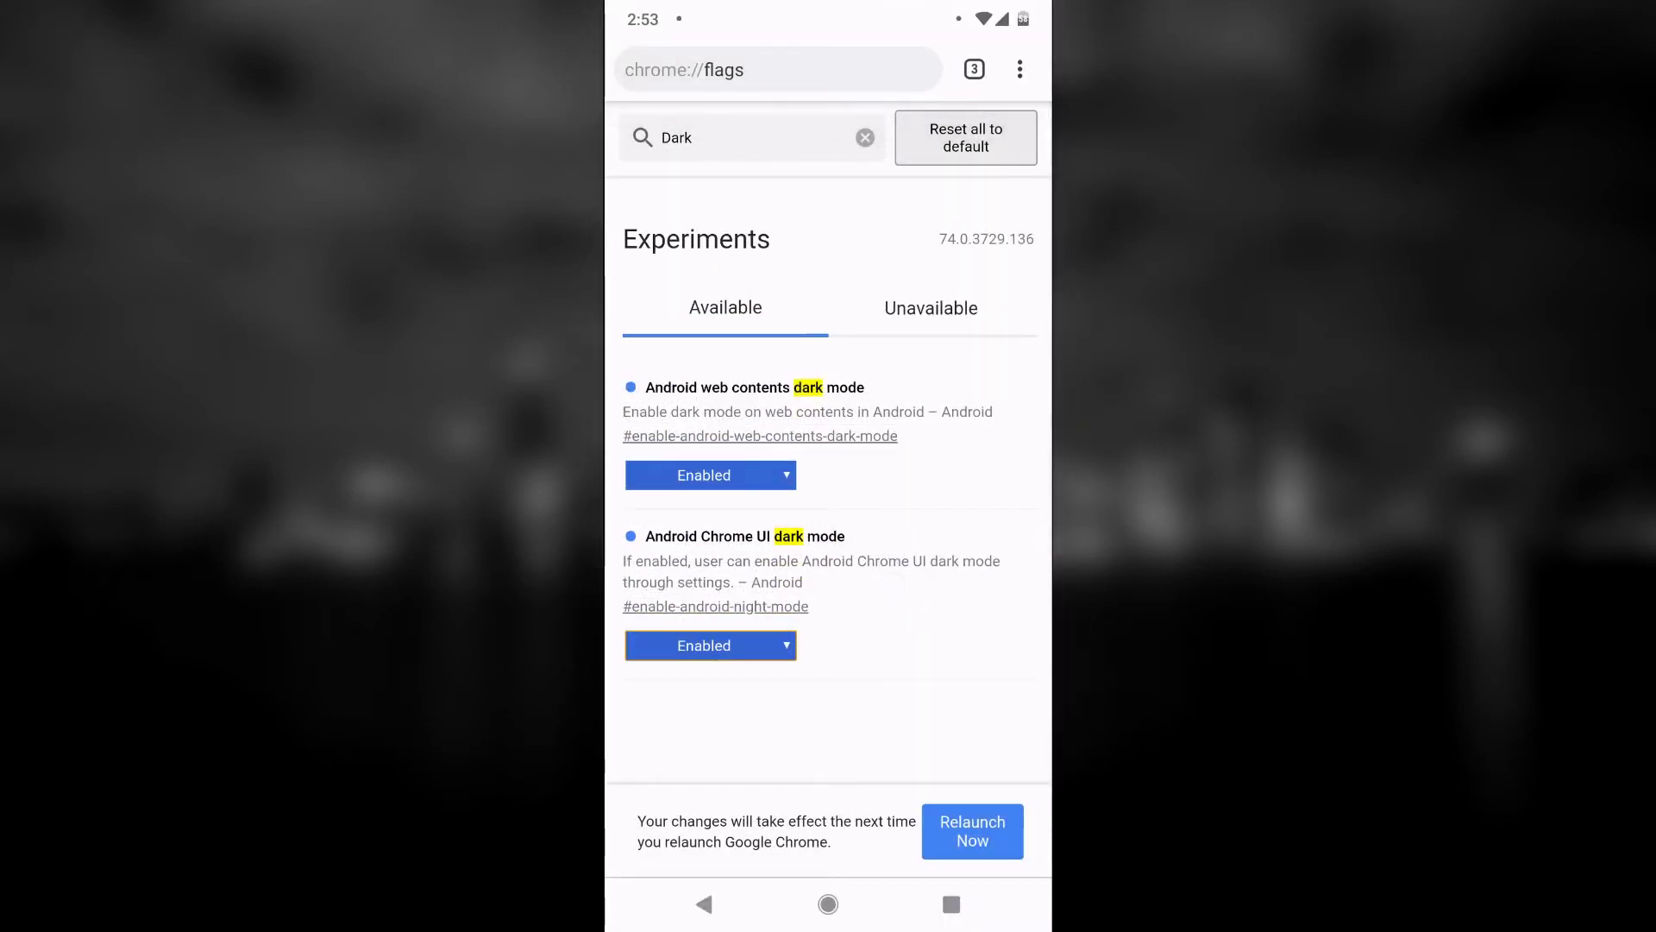
click(954, 842)
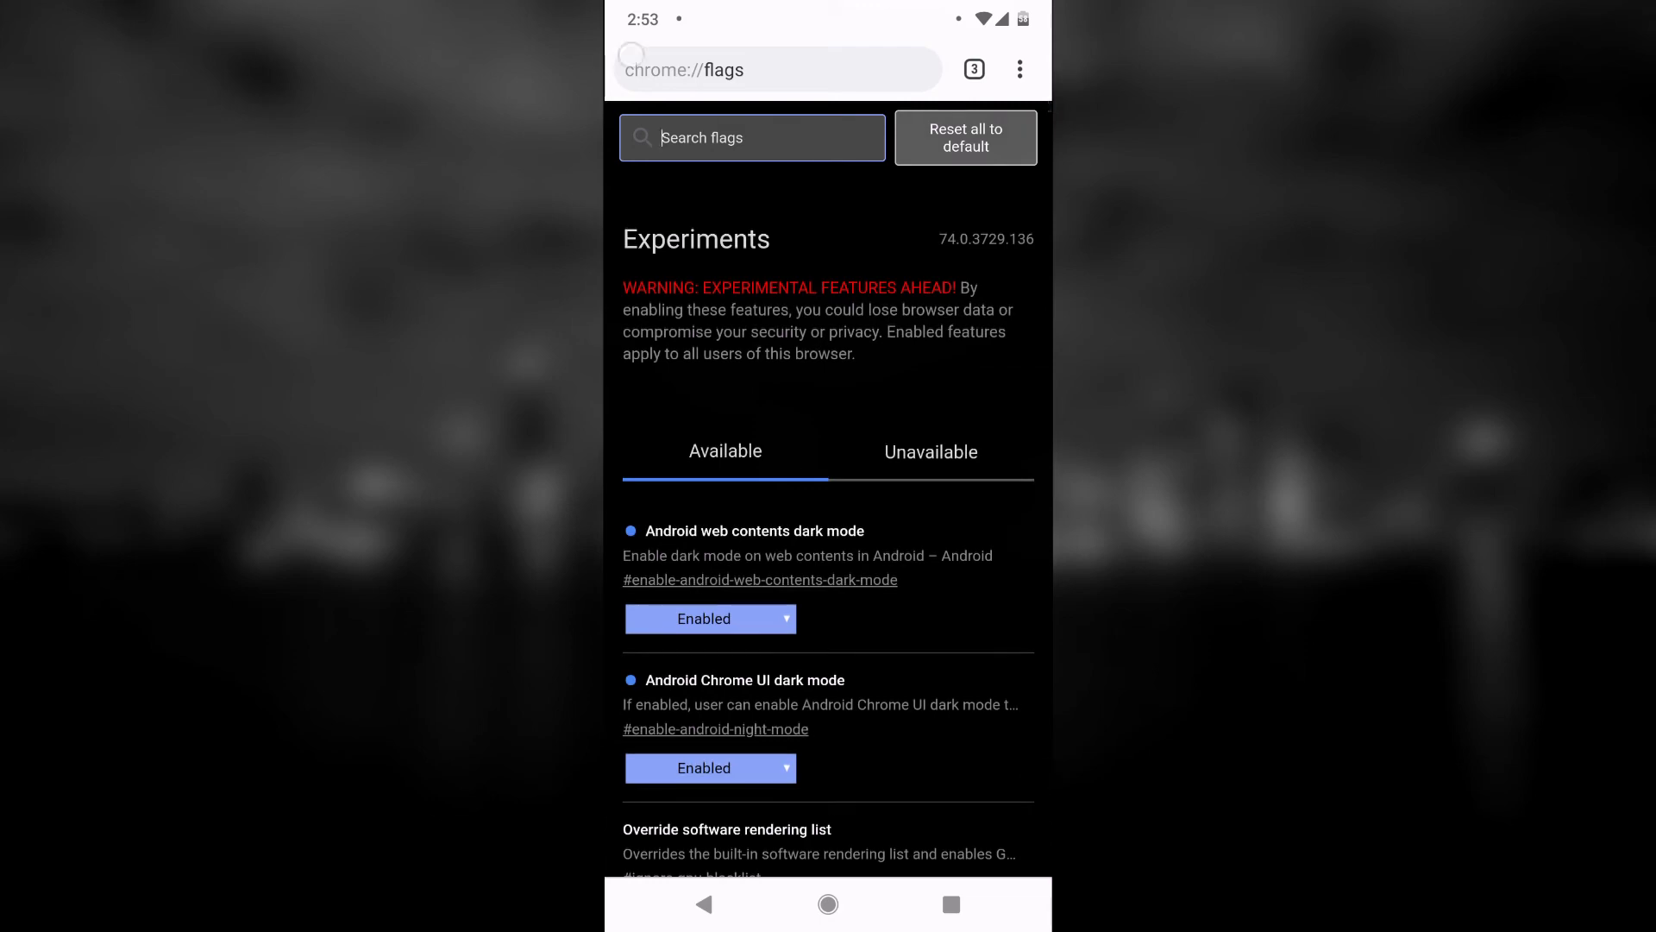
- Send the dark-themed Chrome flags page to the background and show recent apps
drag(631, 55, 881, 59)
click(816, 912)
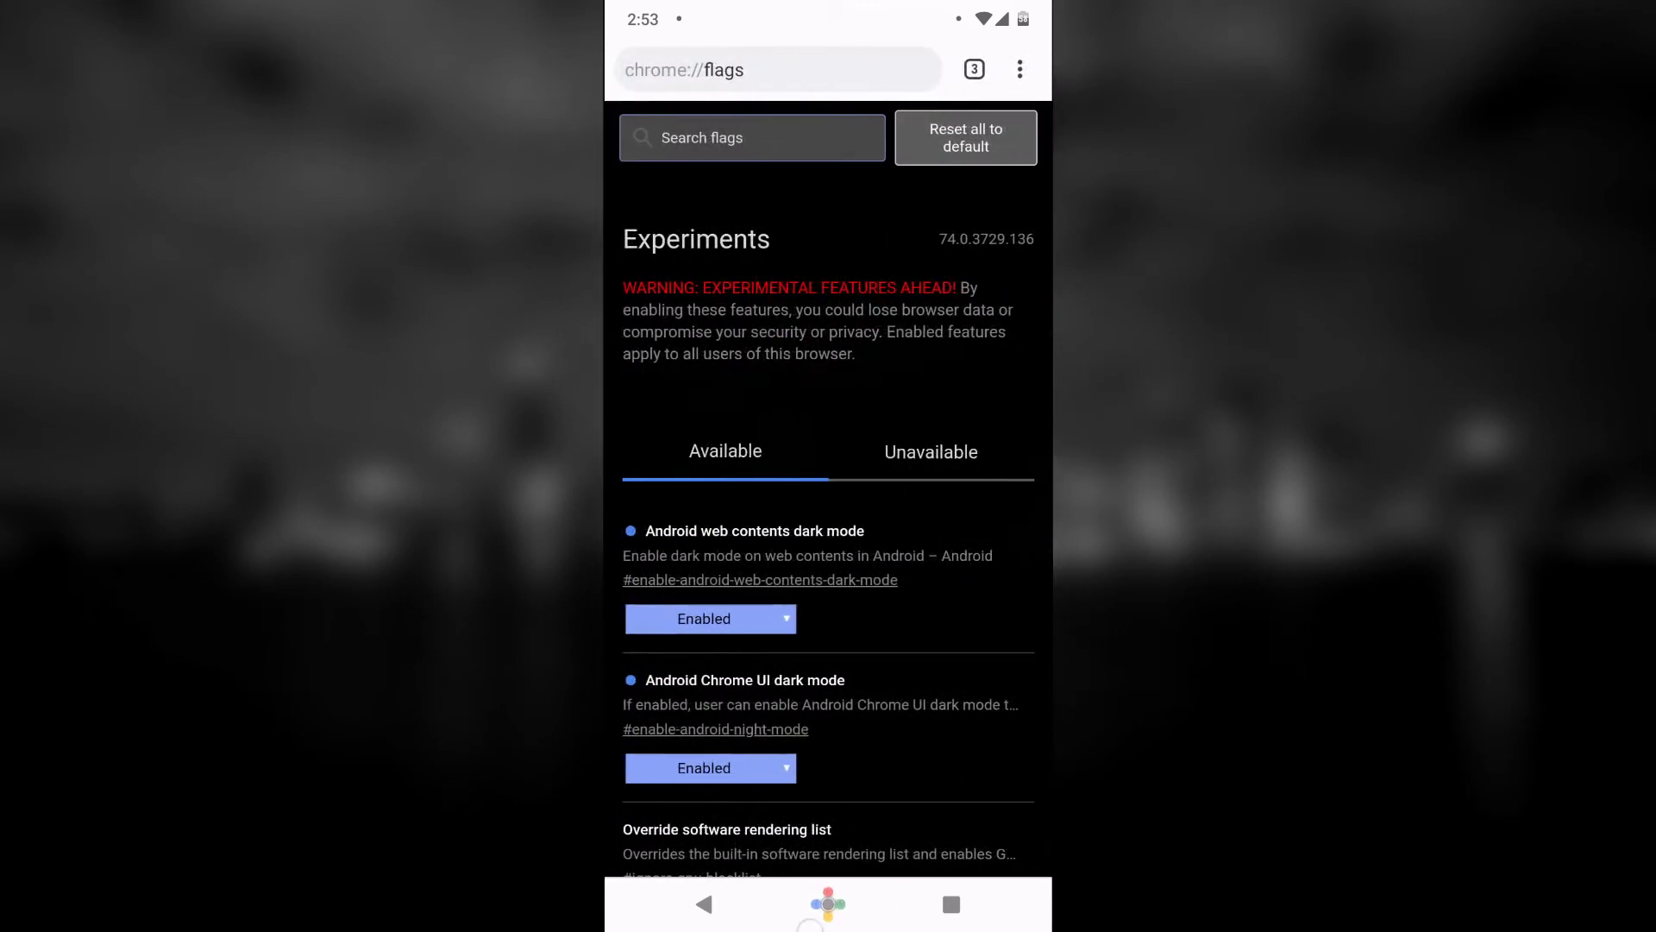
click(950, 904)
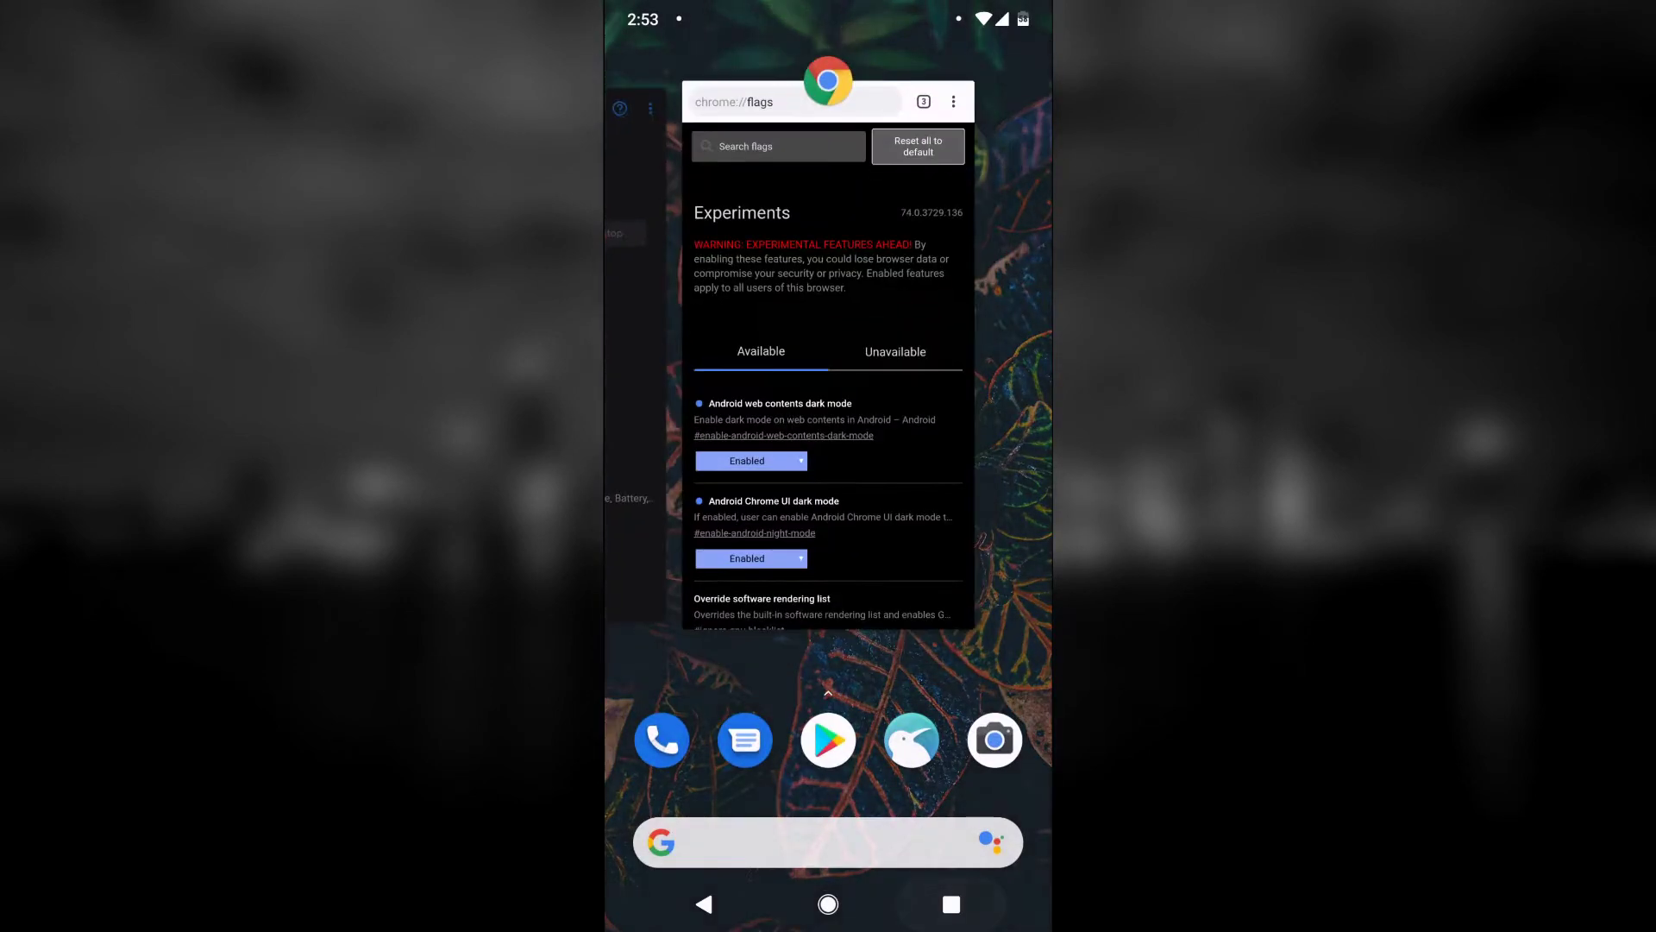
- Force stop Chrome from its App info page, then return home to the app drawer
click(828, 80)
click(821, 203)
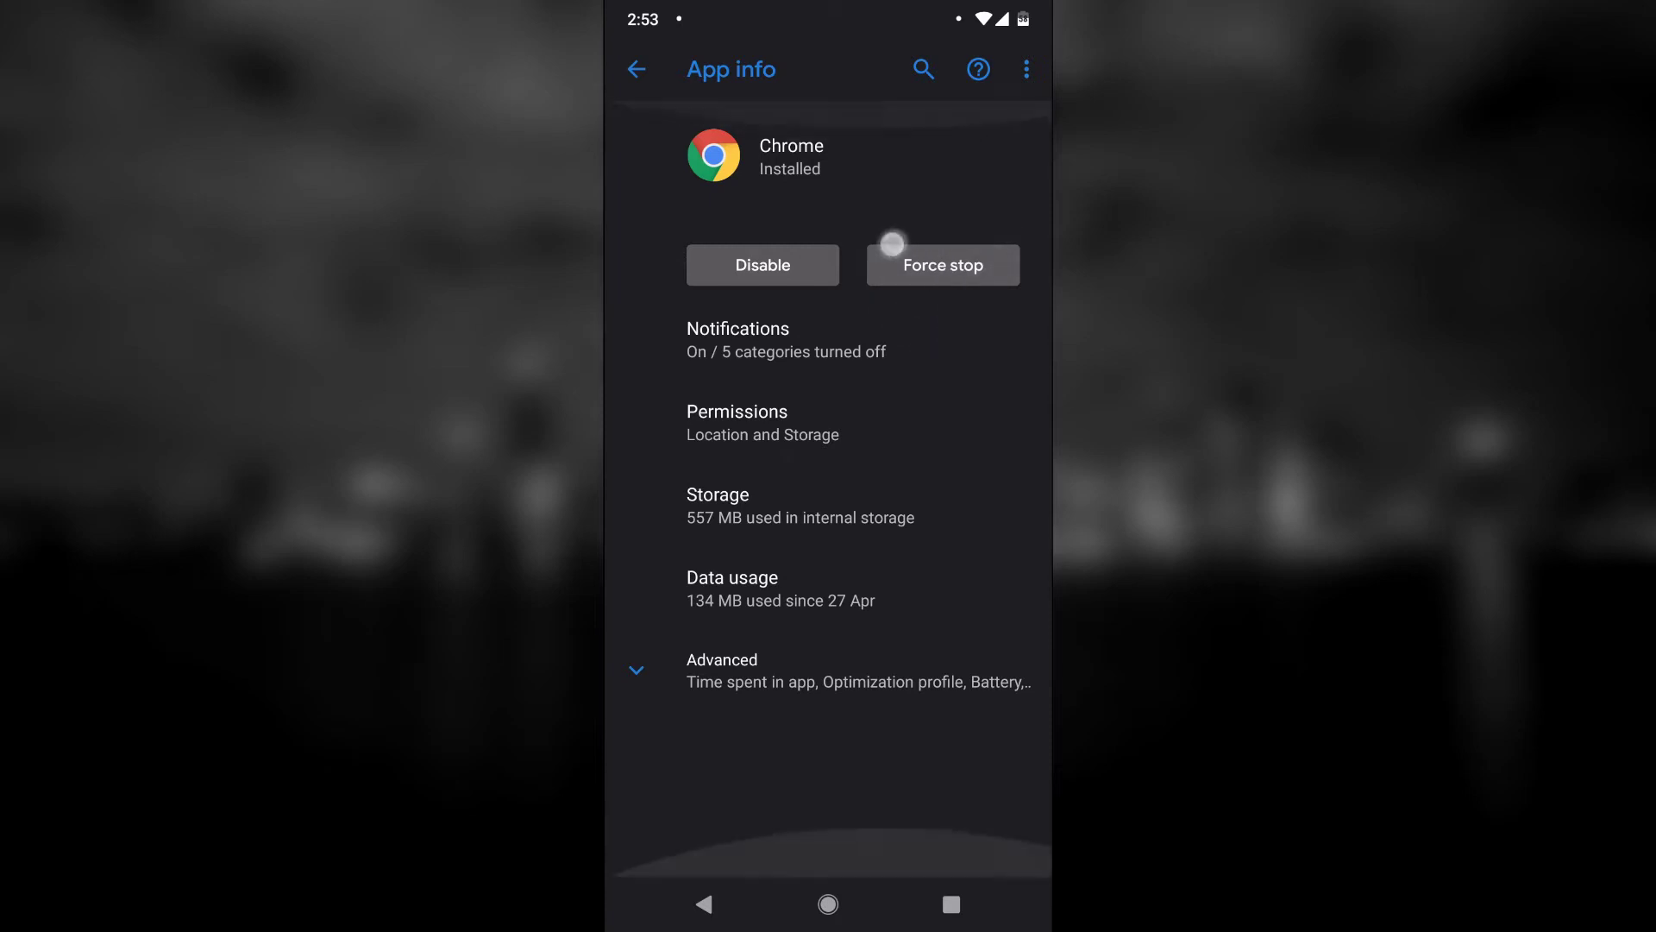
click(906, 266)
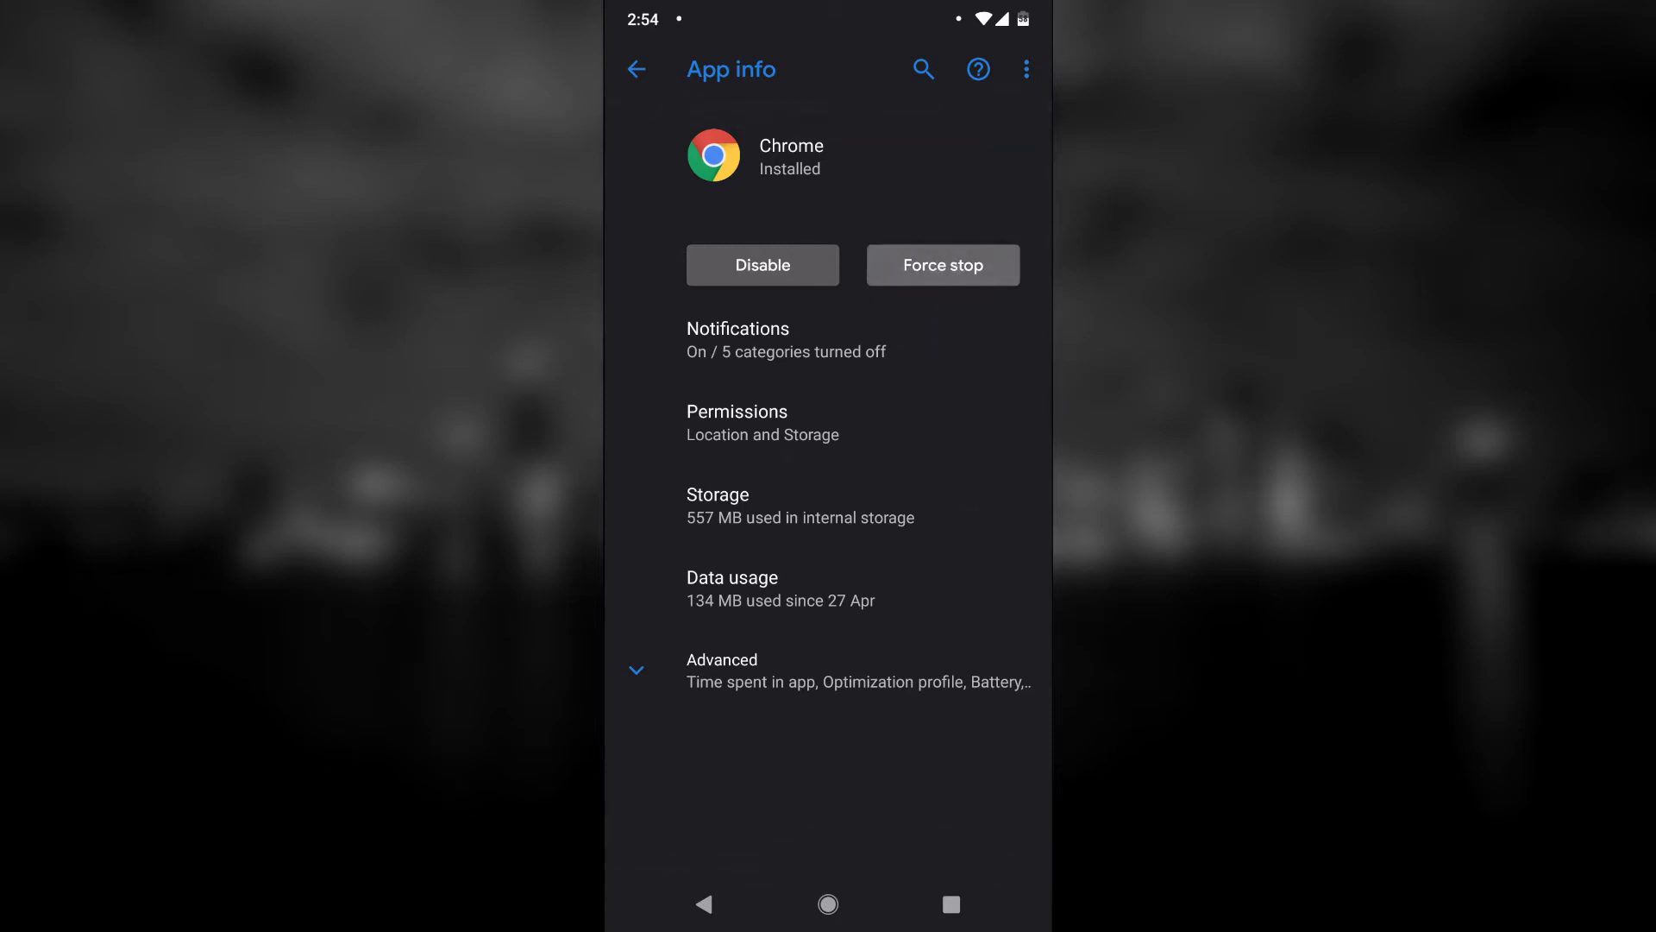
click(972, 507)
click(828, 903)
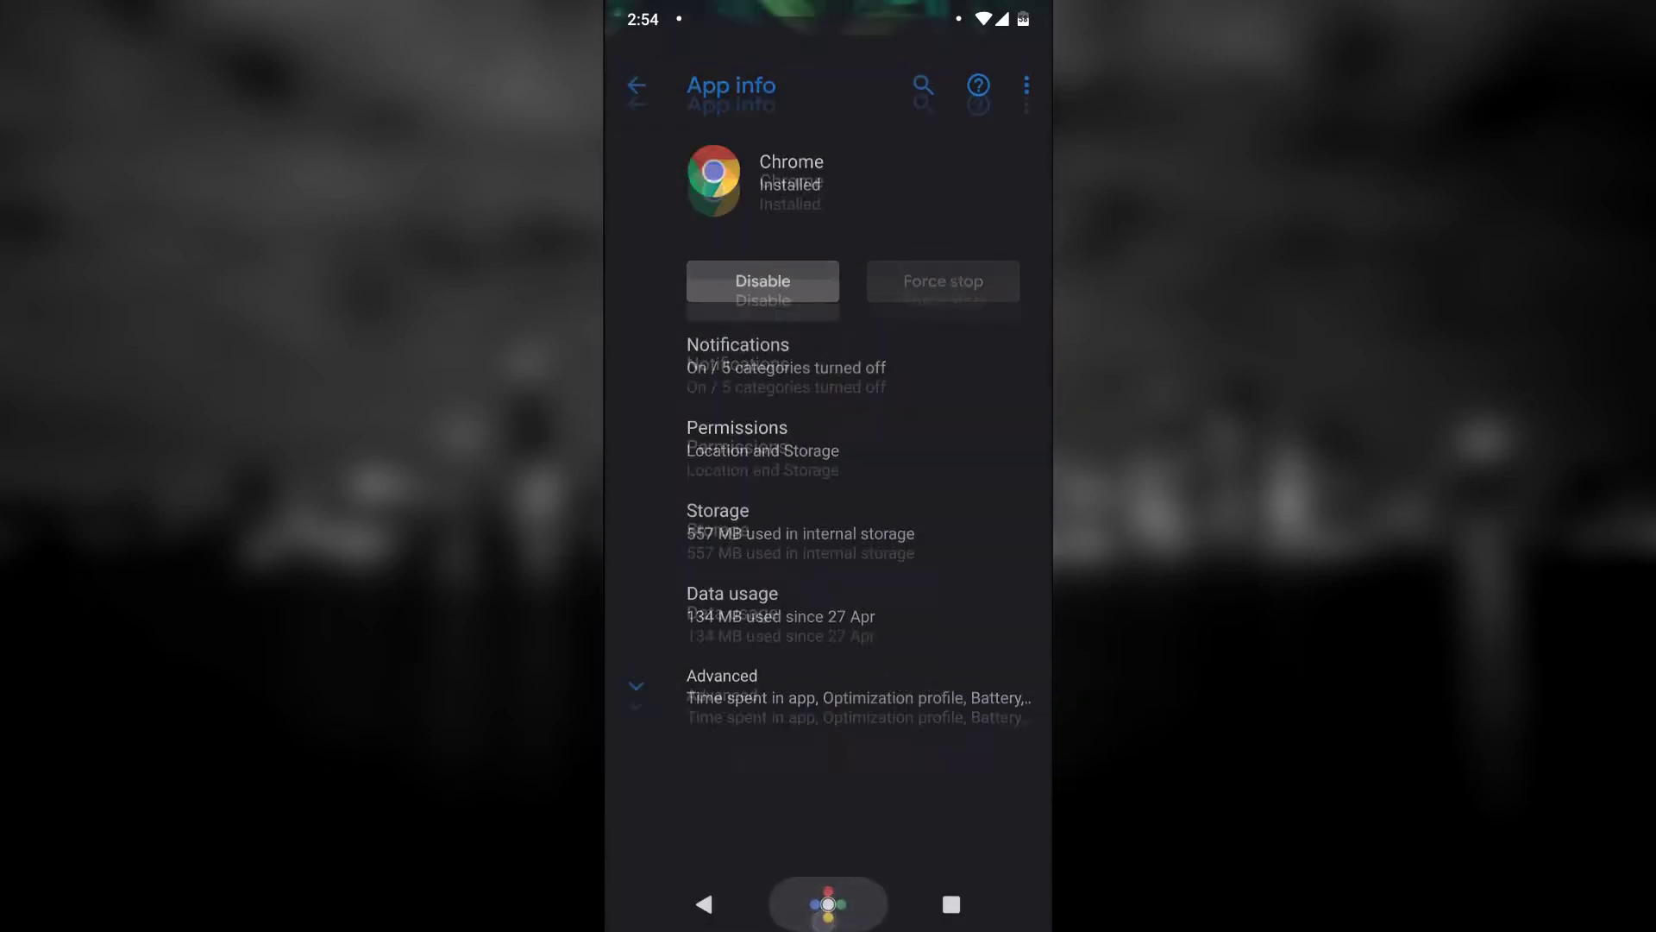
drag(763, 763, 673, 546)
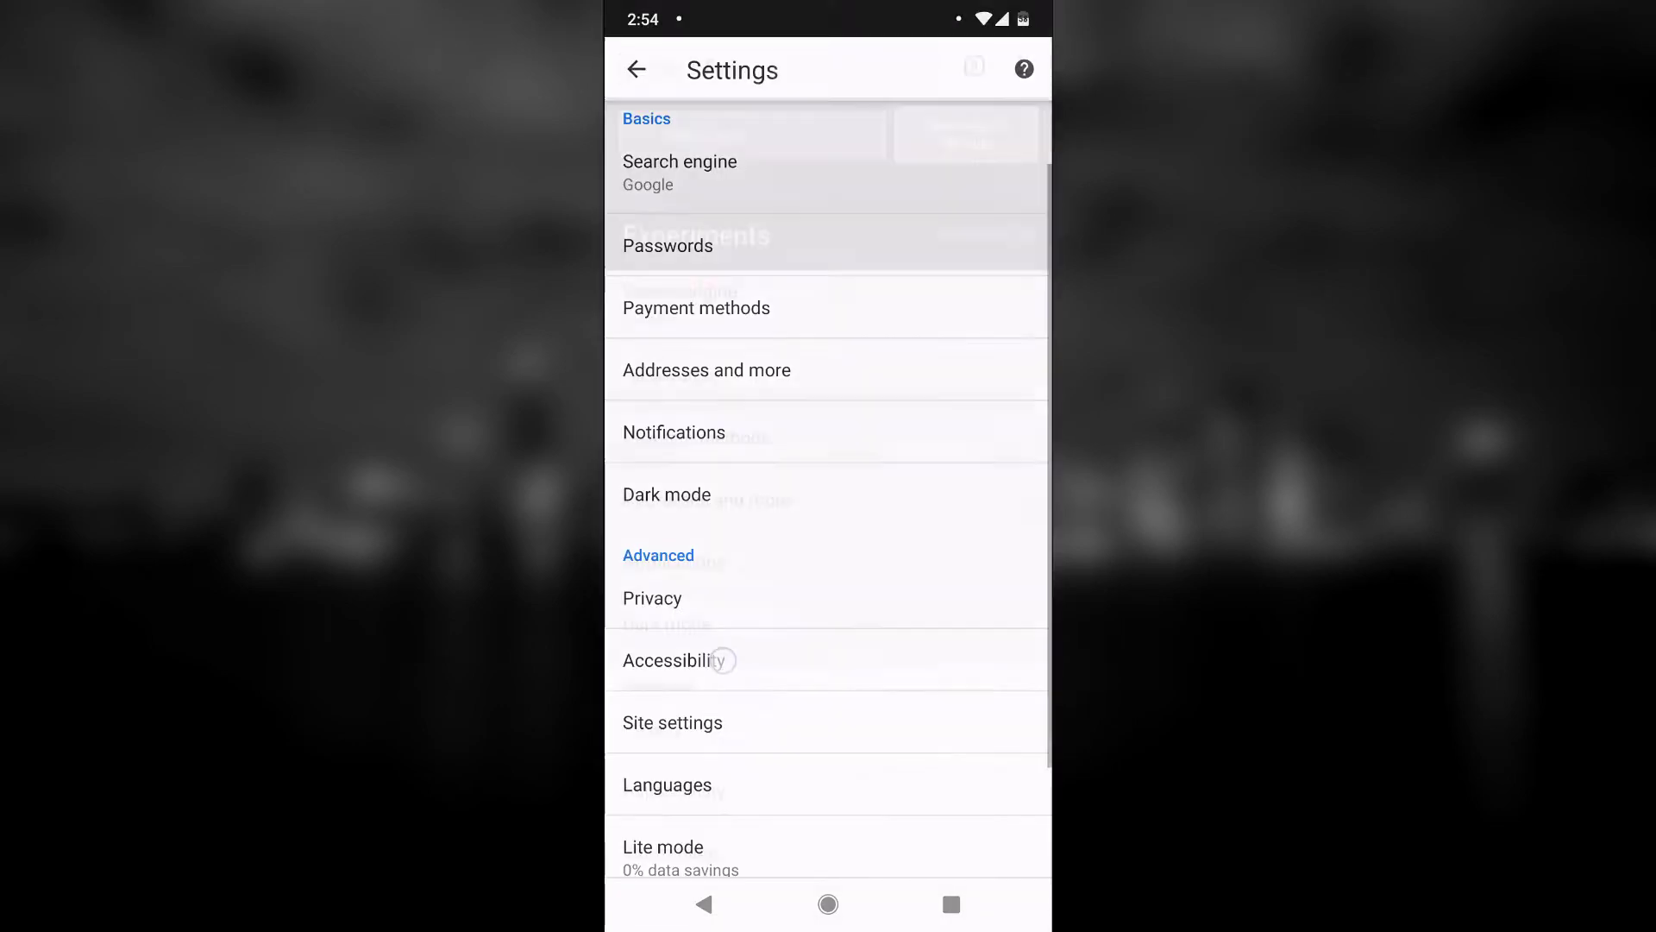
- Switch Chrome's Dark mode setting on and return to the main Settings list
drag(703, 658, 622, 414)
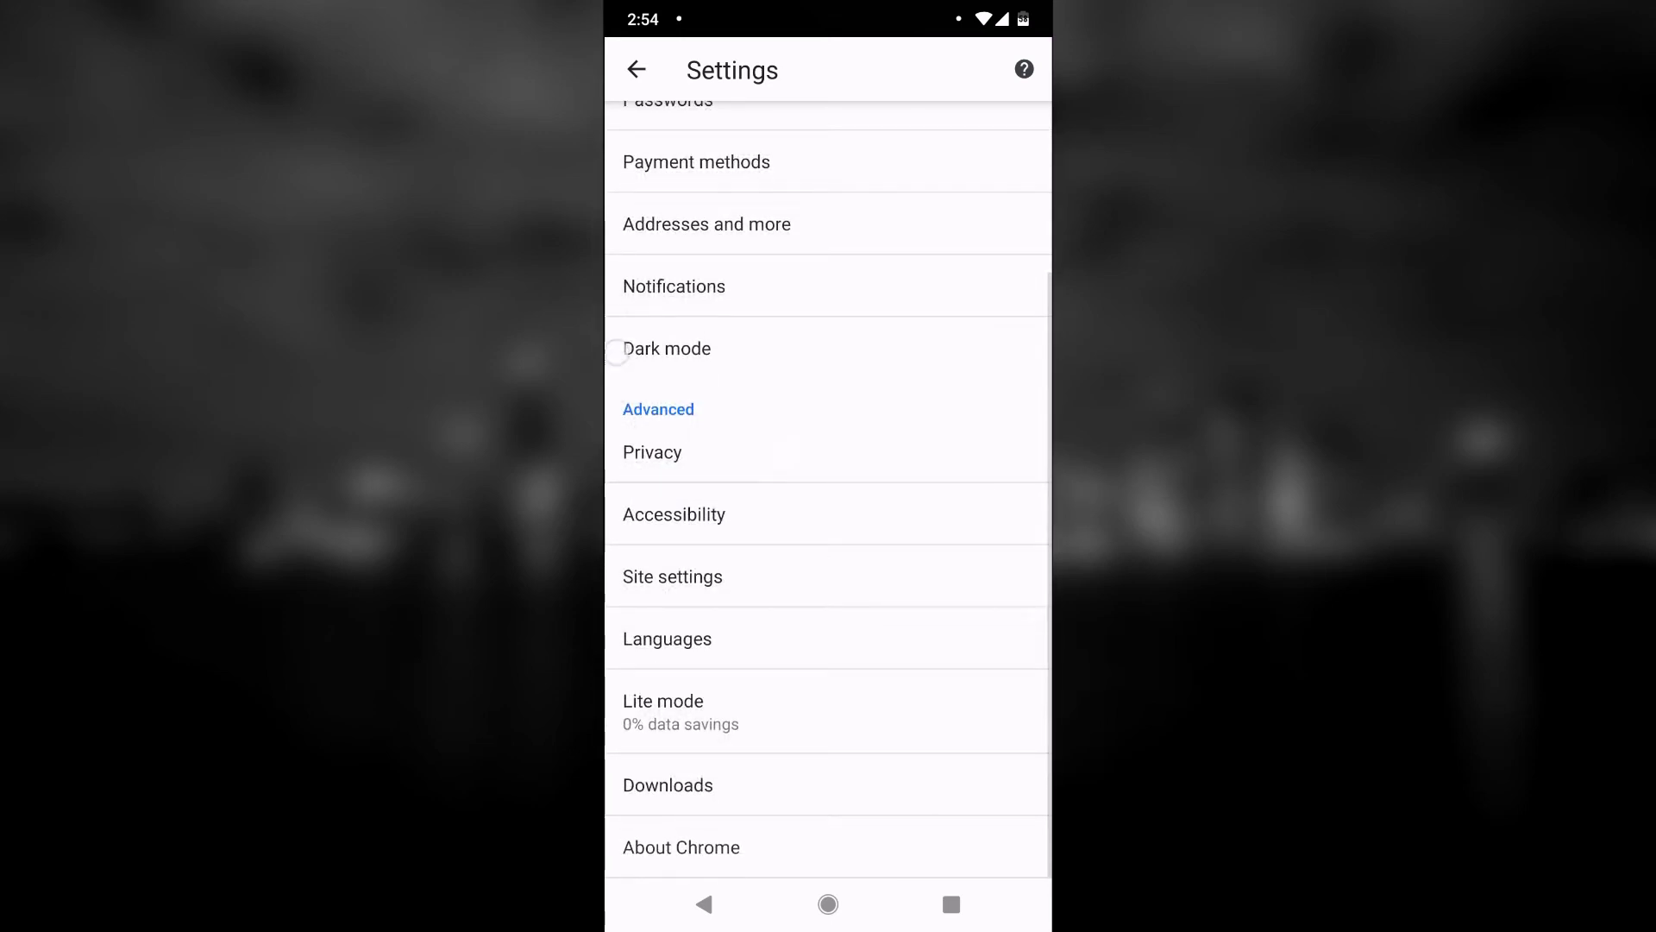
click(777, 349)
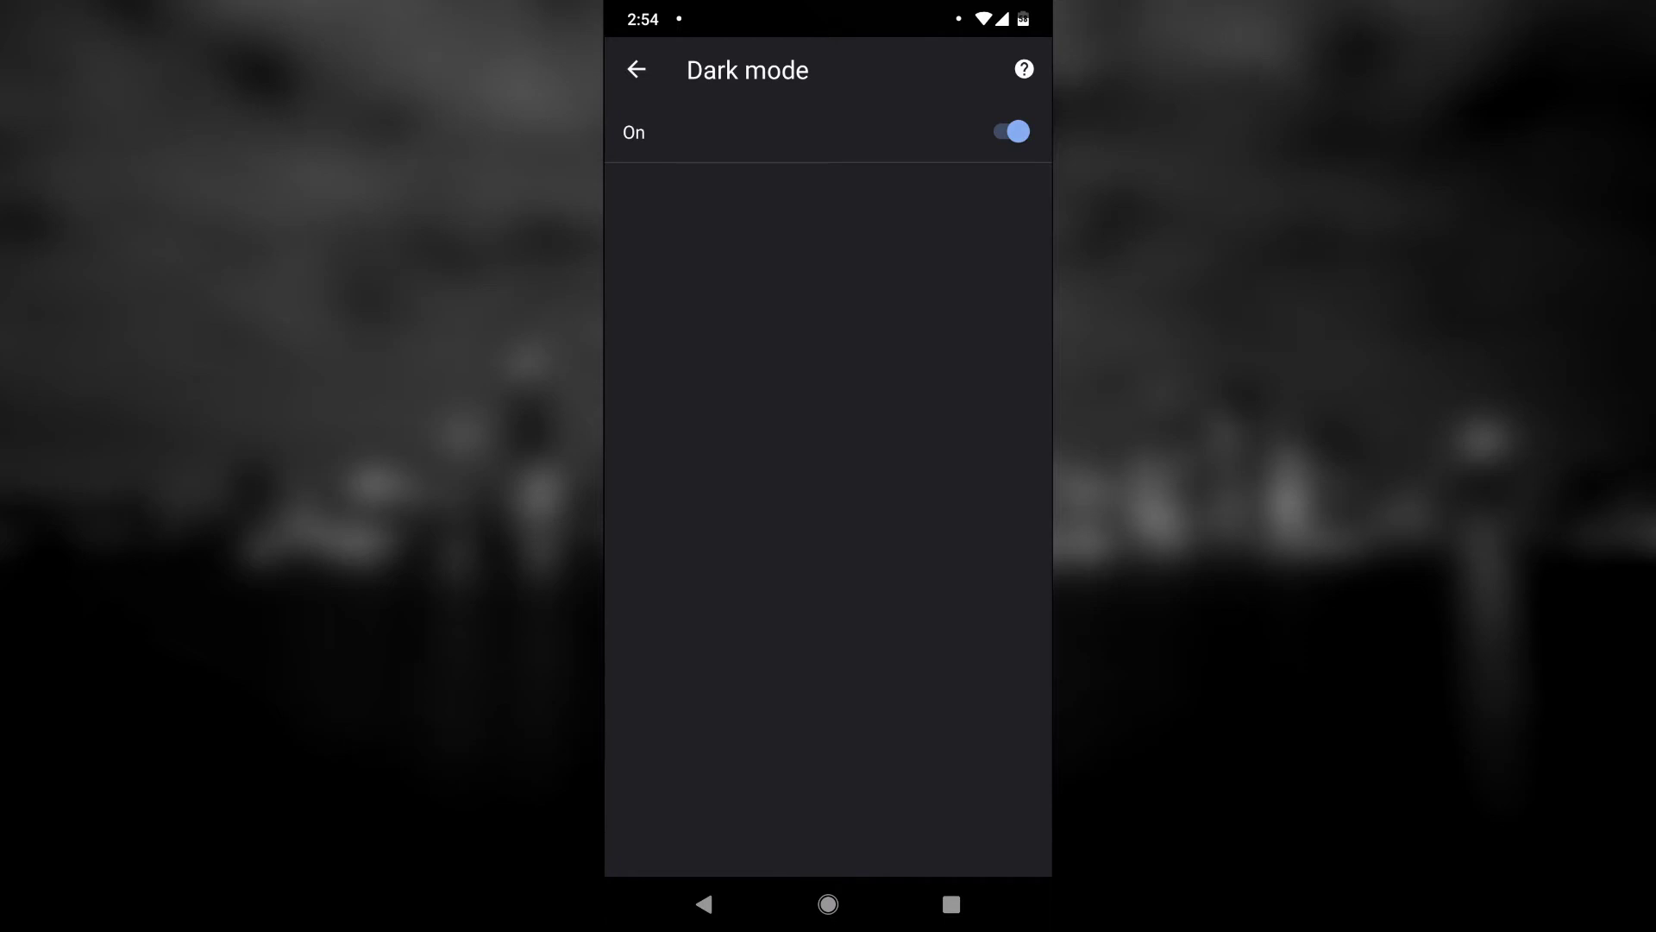
click(625, 79)
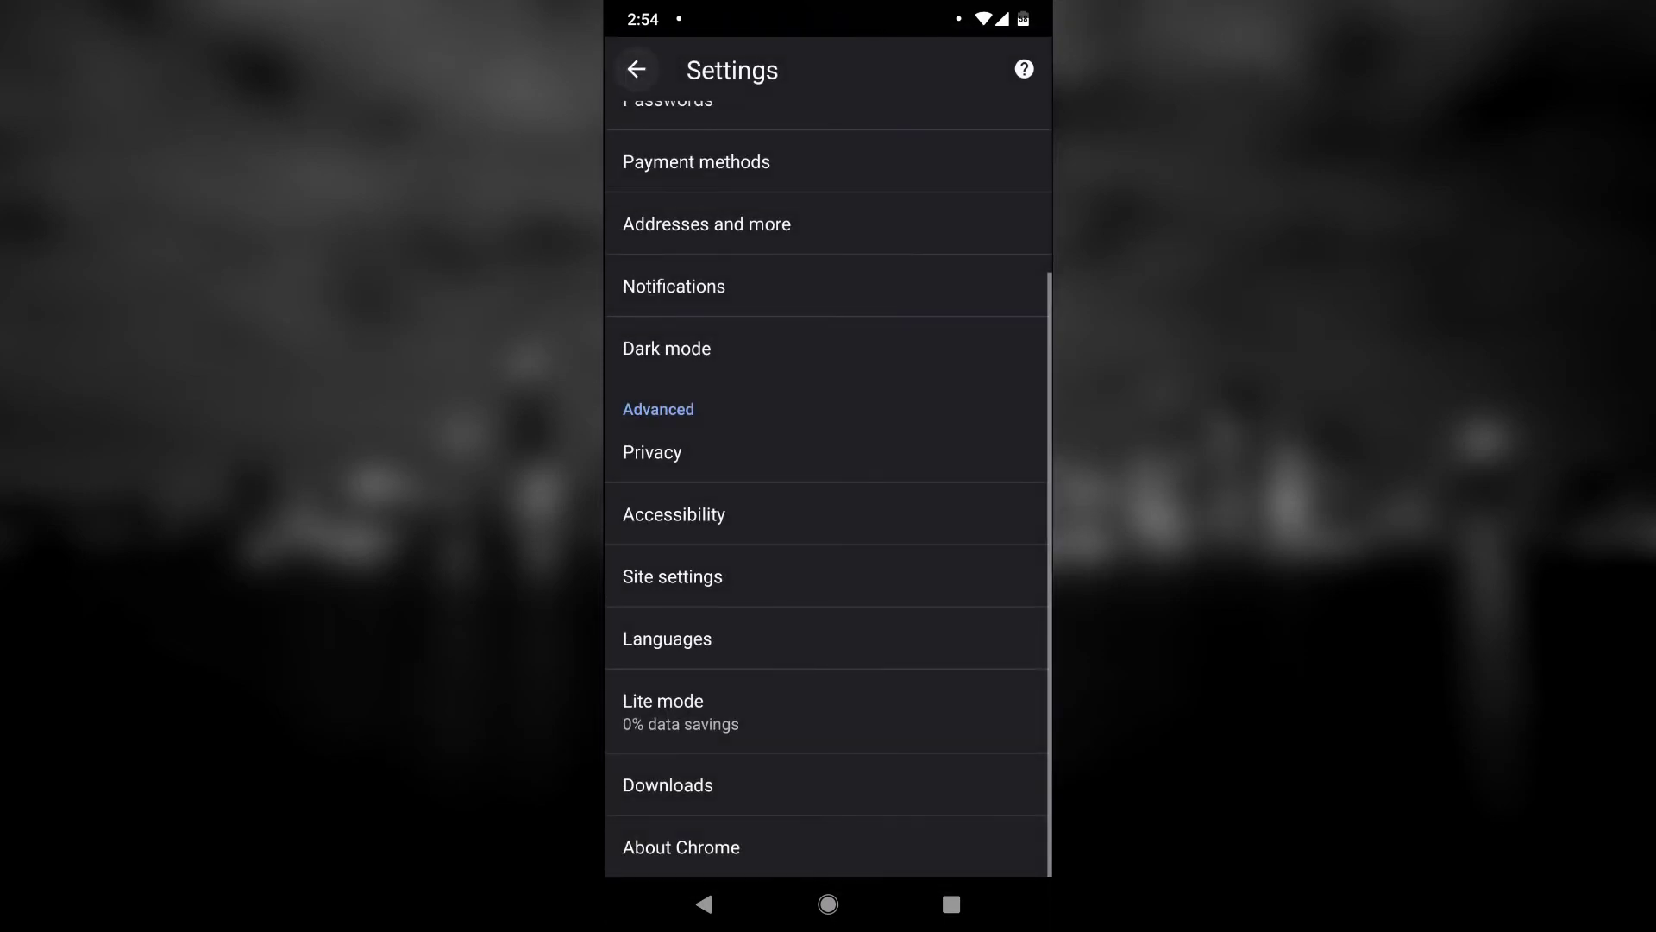
- Open a new tab from Chrome's tab switcher
click(974, 69)
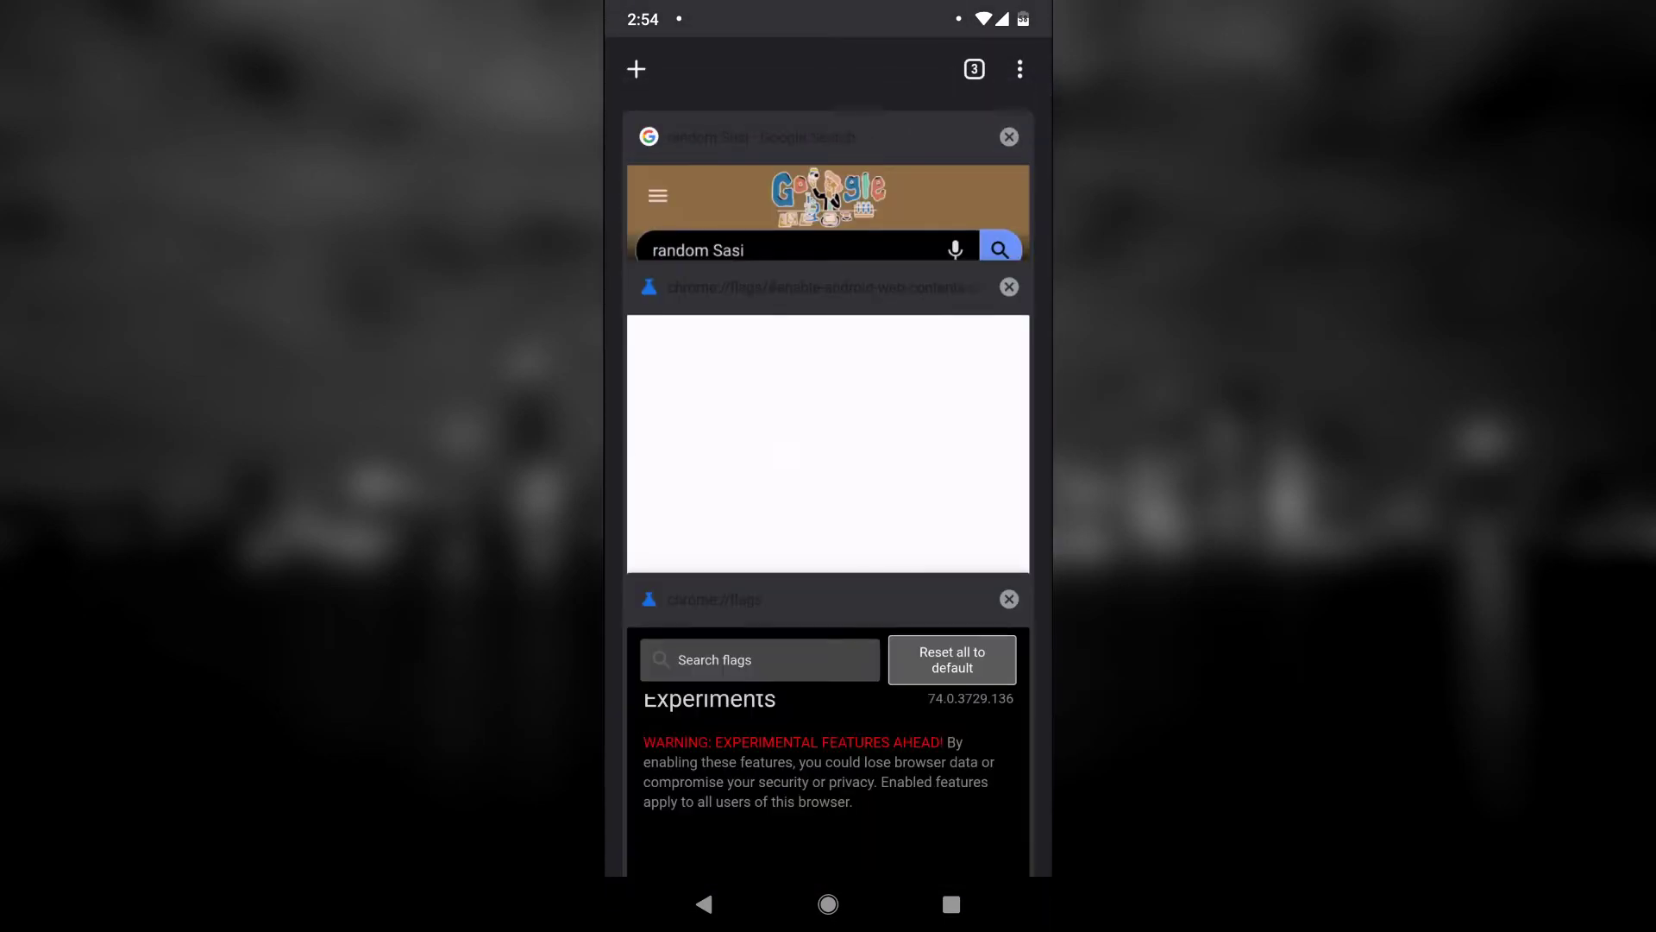
click(636, 71)
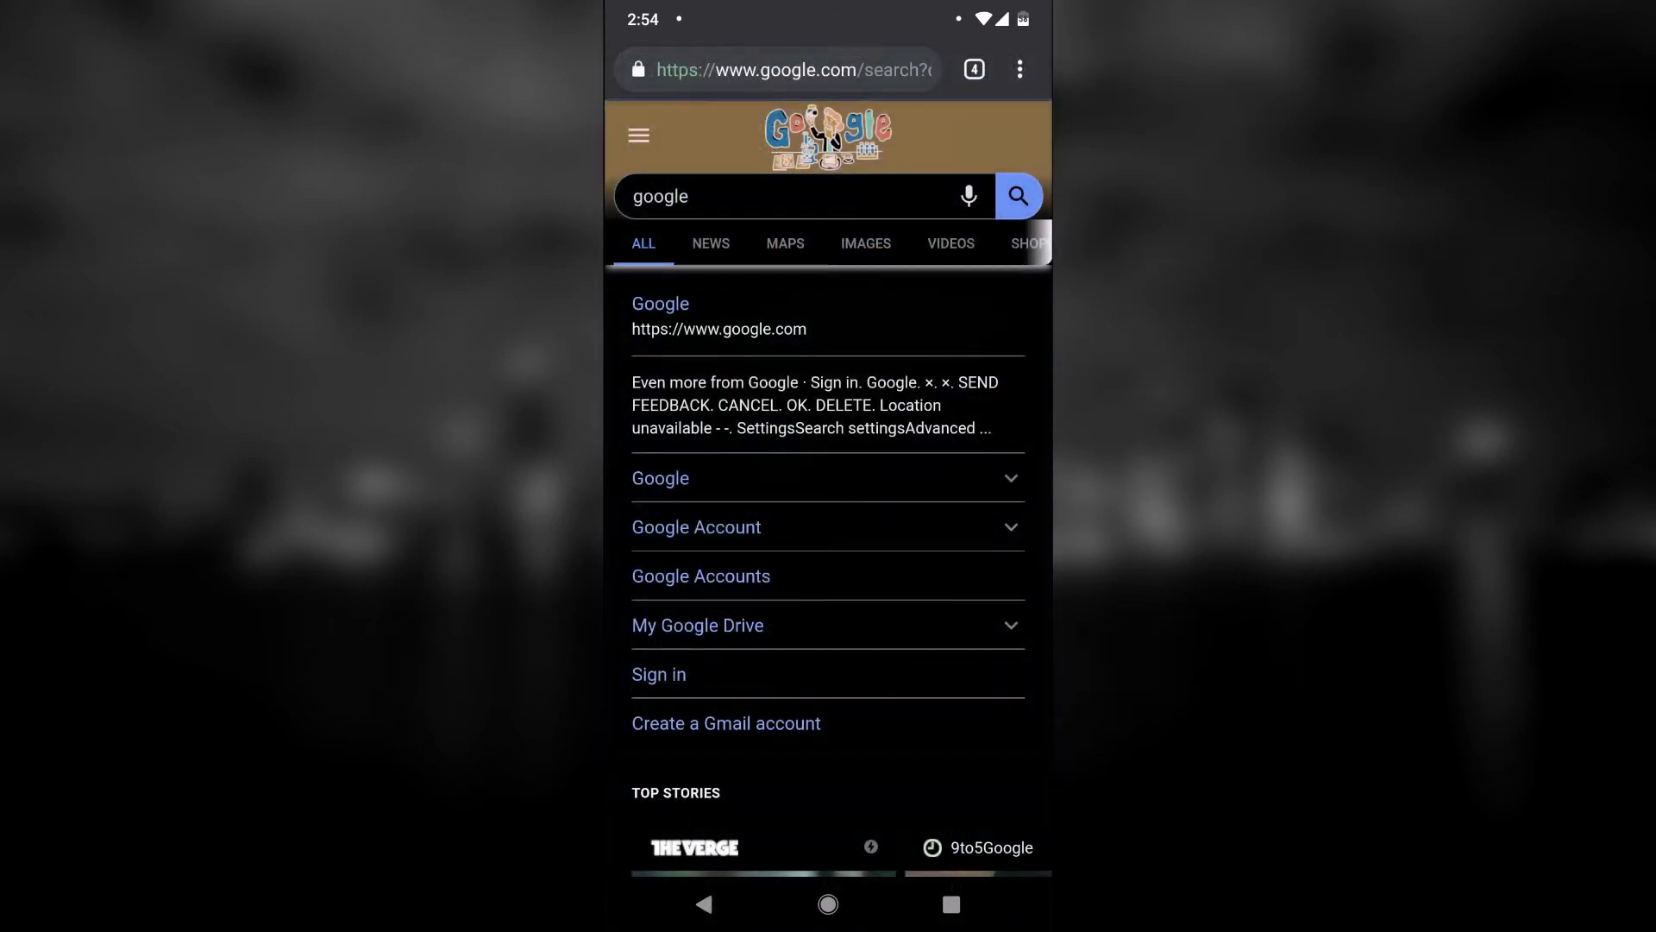
drag(641, 674, 609, 289)
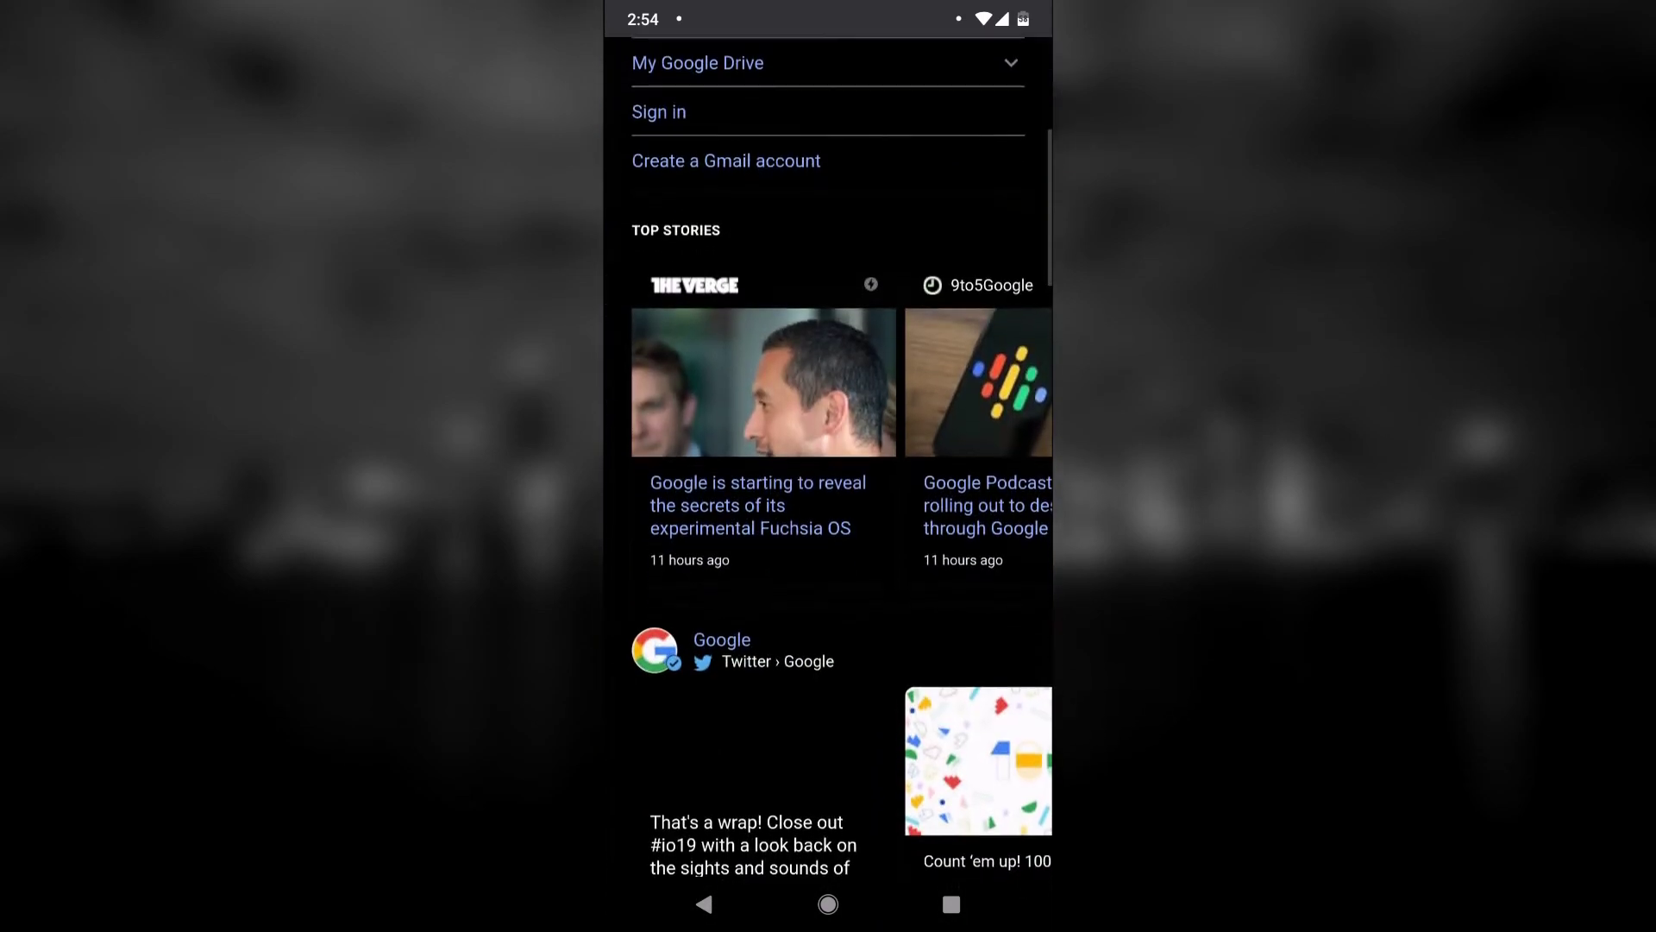
drag(677, 580, 673, 369)
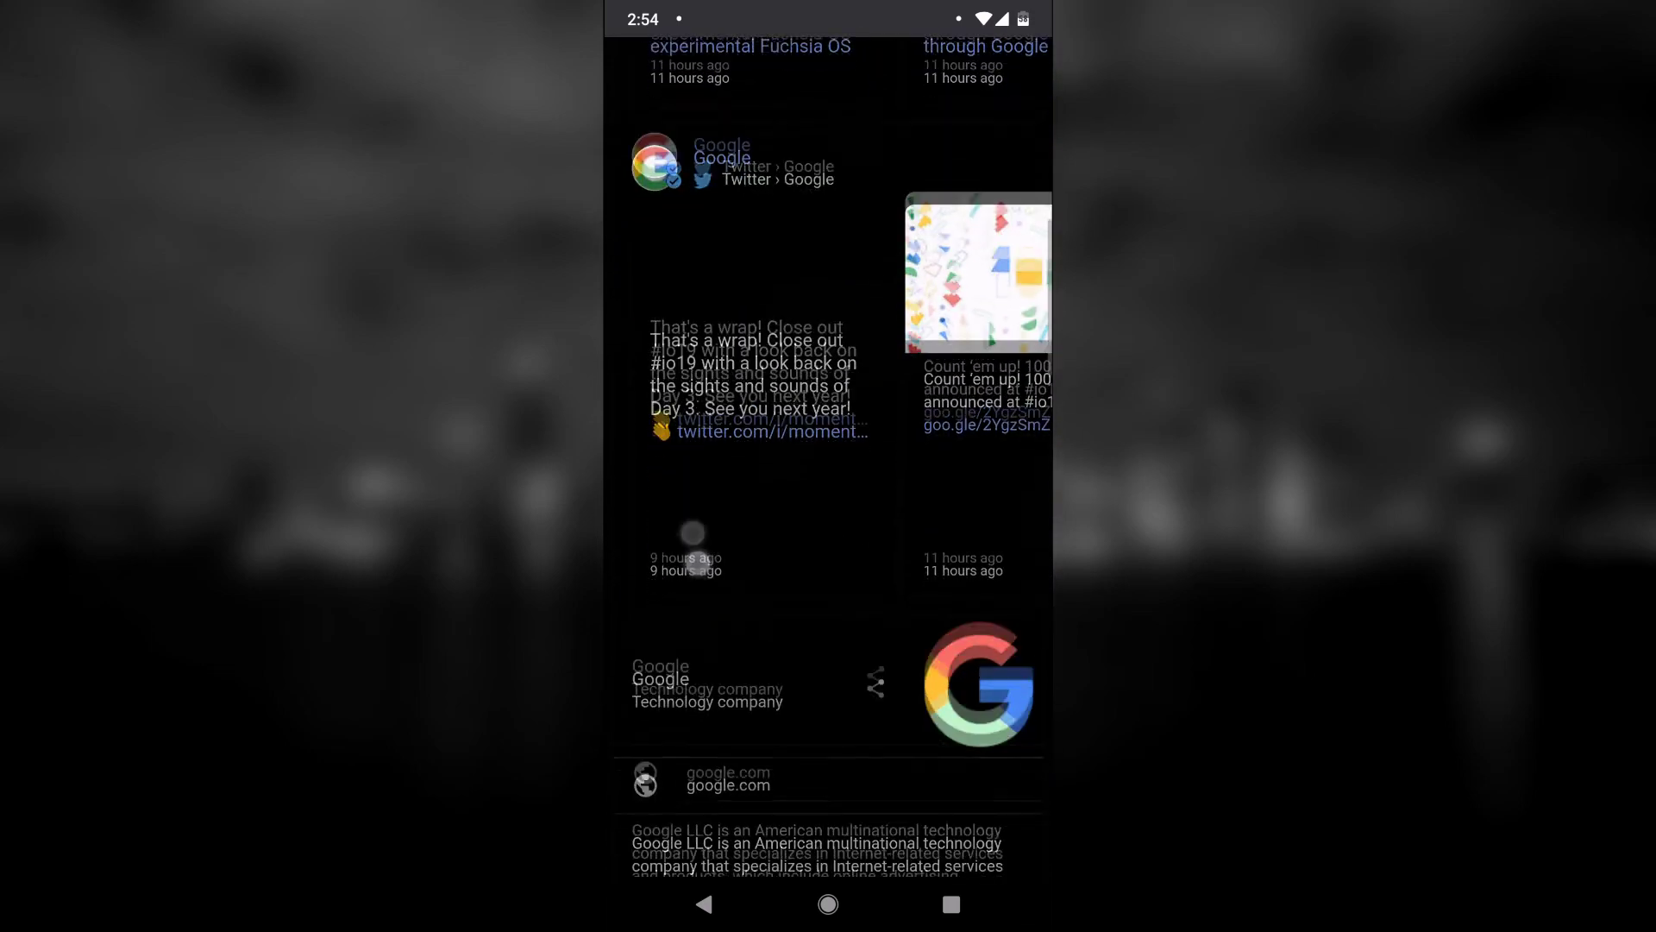